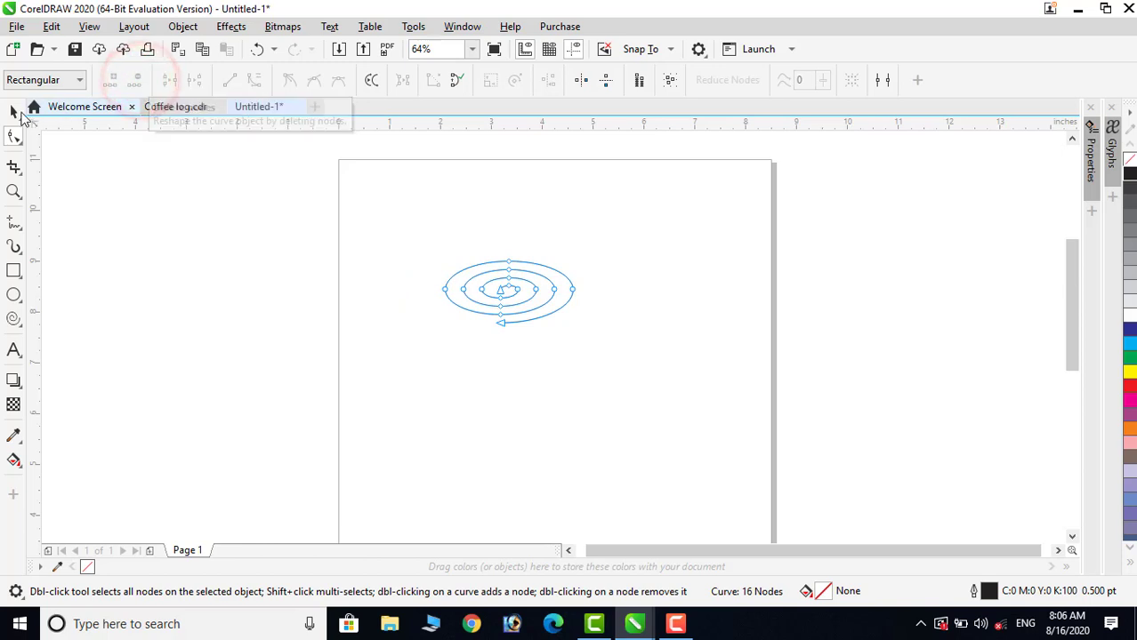
Draw a straight horizontal freehand line about 2.49 inches long just beneath the spiral
{"action": "left_click", "coordinate": [13, 110]}
{"action": "left_click", "coordinate": [404, 374]}
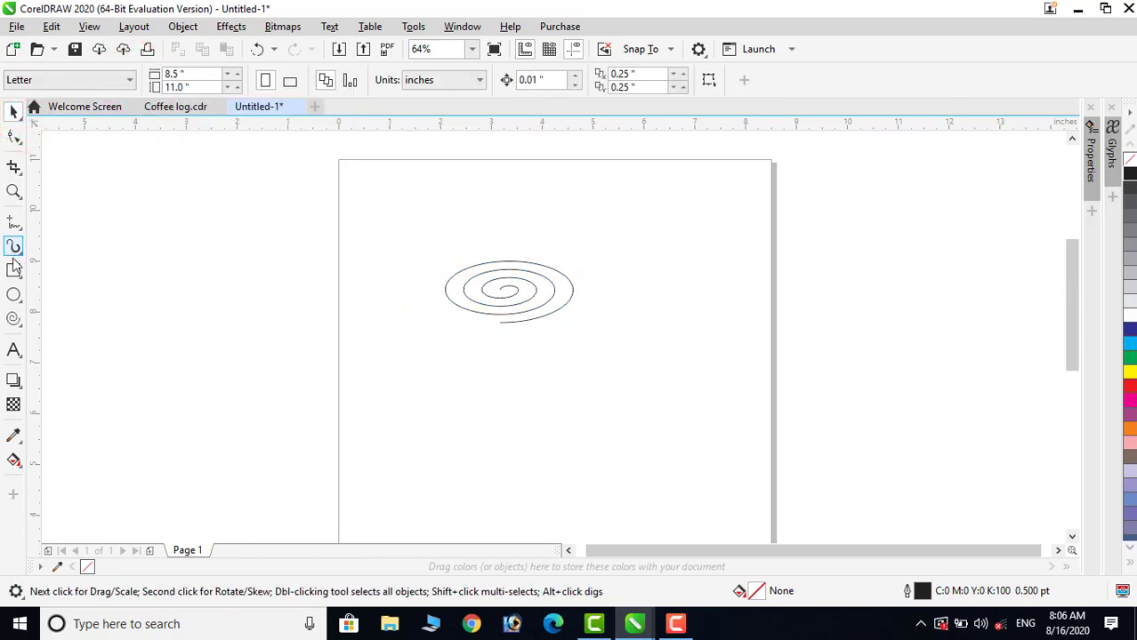
{"action": "left_click", "coordinate": [14, 224]}
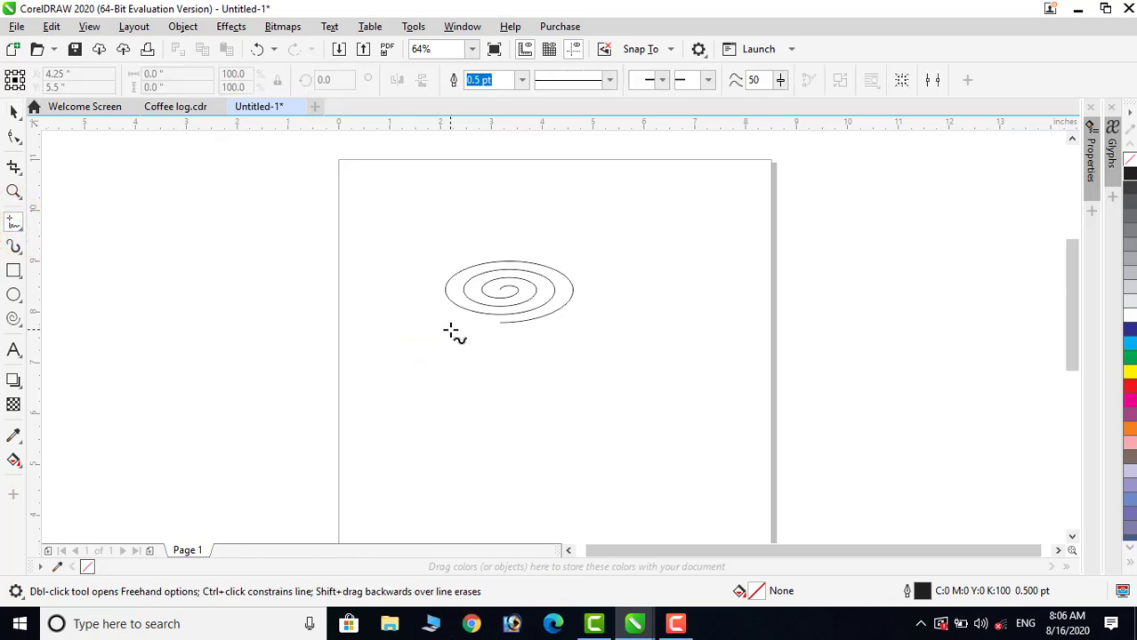
{"action": "left_click", "coordinate": [578, 341]}
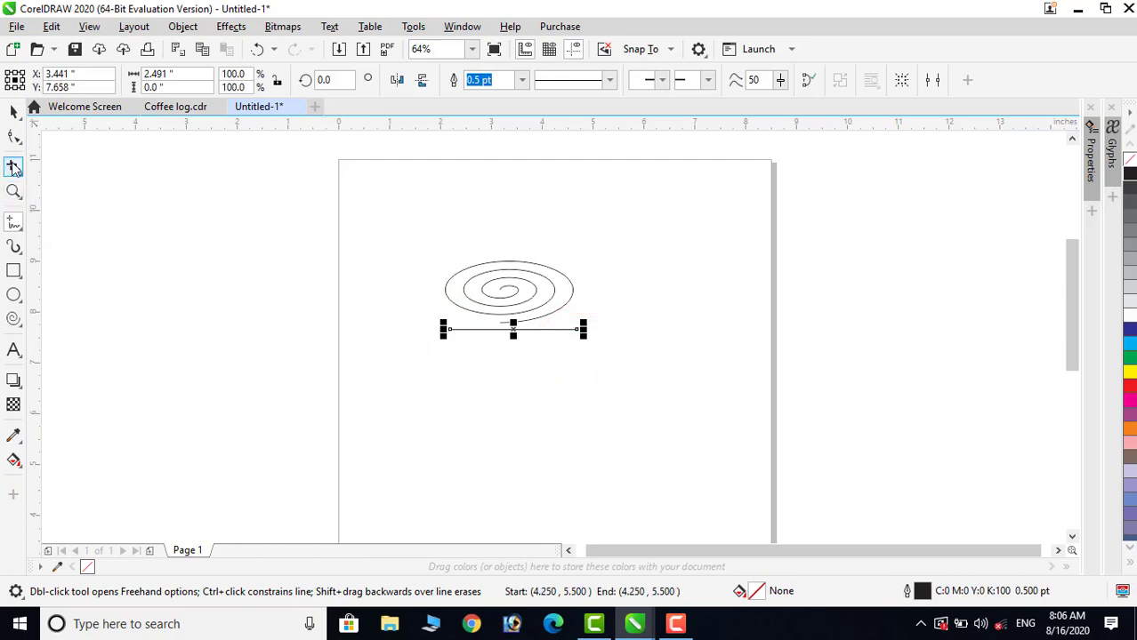
Convert the horizontal line to a curve and bend it downward into a deep bowl shape
{"action": "left_click", "coordinate": [13, 138]}
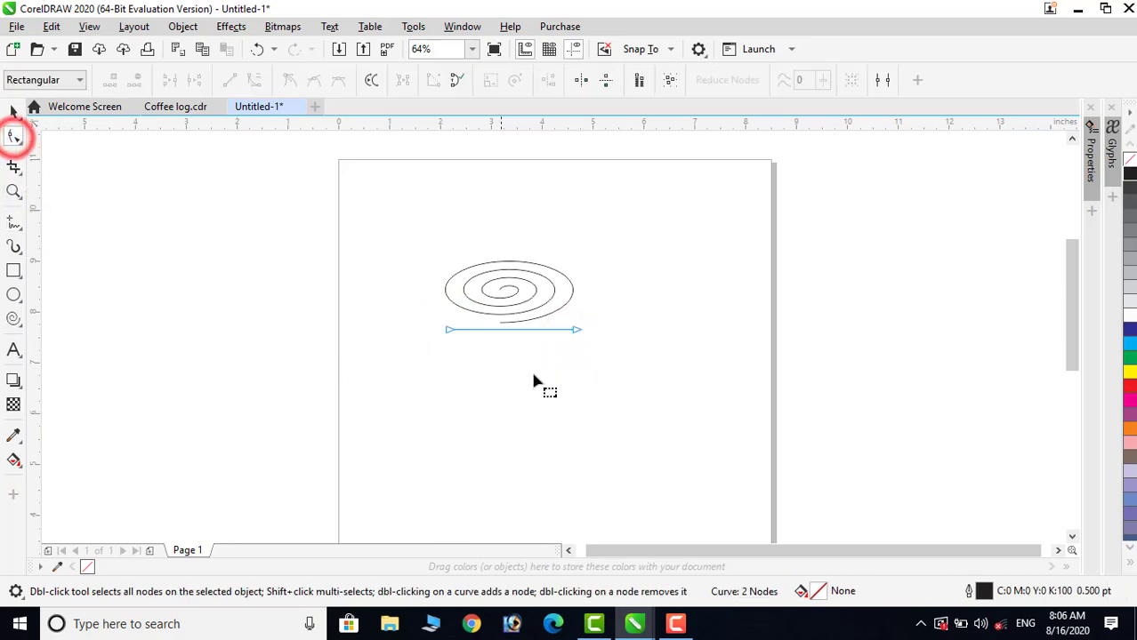
{"action": "left_click", "coordinate": [507, 330]}
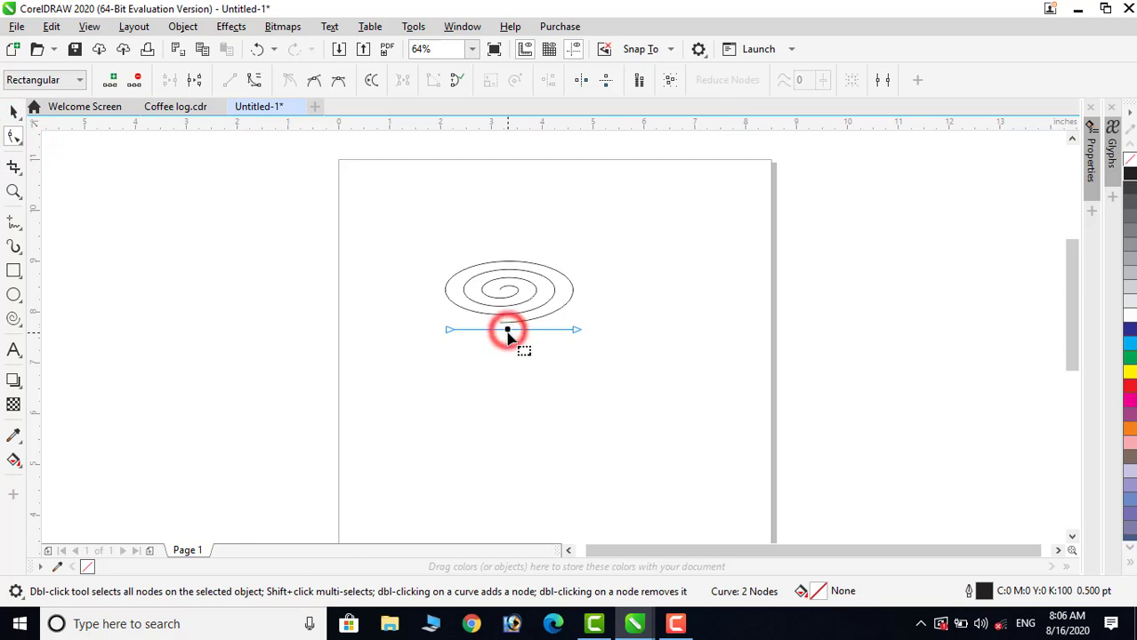
{"action": "left_click", "coordinate": [253, 82]}
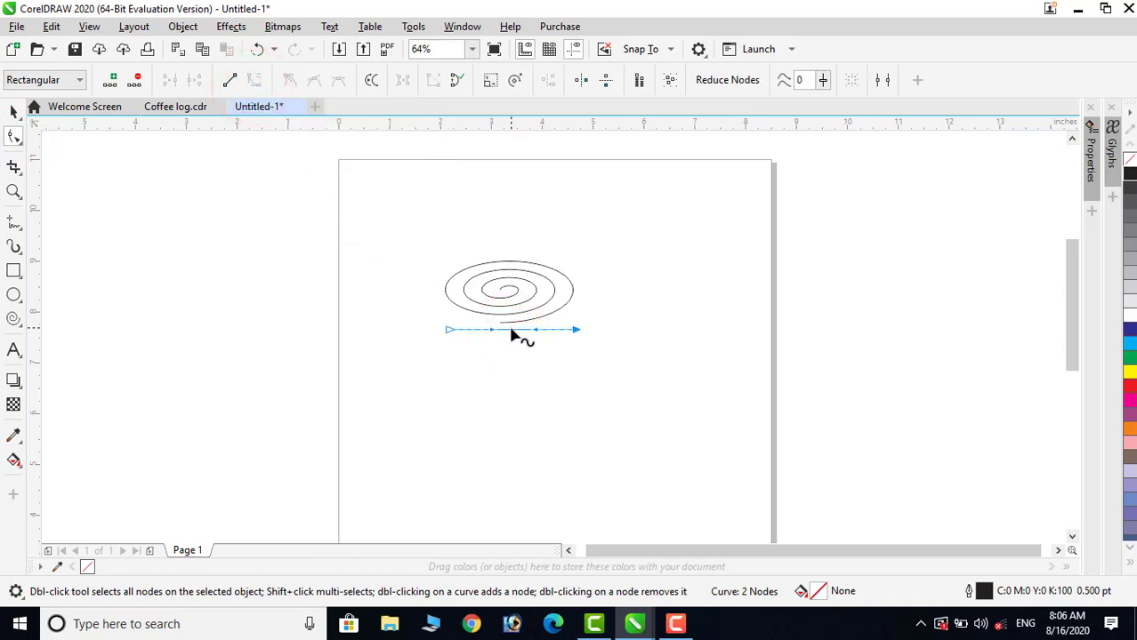
{"action": "left_click_drag", "start_coordinate": [512, 332], "coordinate": [451, 426]}
{"action": "left_click", "coordinate": [449, 330]}
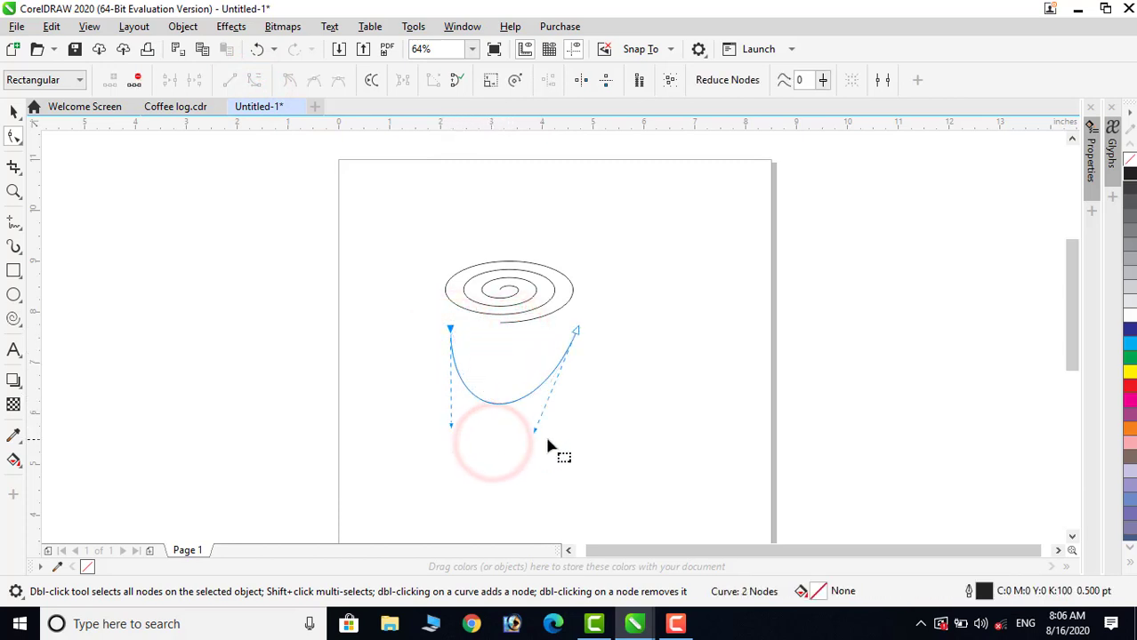
Even out the bowl curve by adjusting its handles and raising both end nodes to the spiral's lower edge
{"action": "left_click_drag", "start_coordinate": [534, 434], "coordinate": [571, 436]}
{"action": "left_click_drag", "start_coordinate": [578, 332], "coordinate": [578, 310]}
{"action": "left_click_drag", "start_coordinate": [449, 330], "coordinate": [450, 313]}
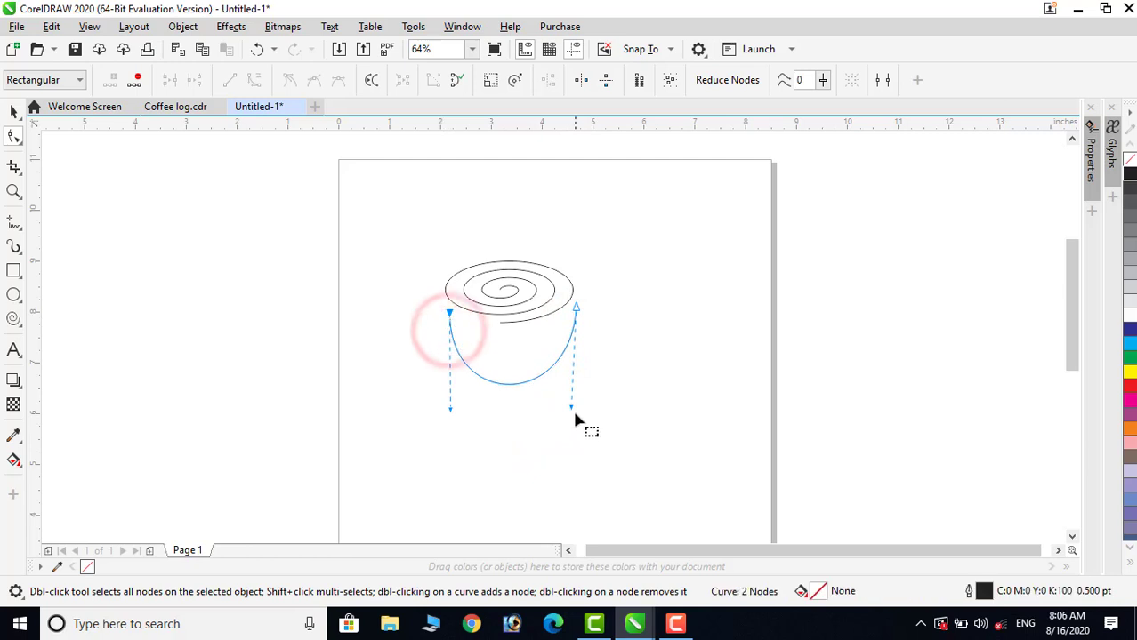
{"action": "left_click_drag", "start_coordinate": [572, 408], "coordinate": [573, 411]}
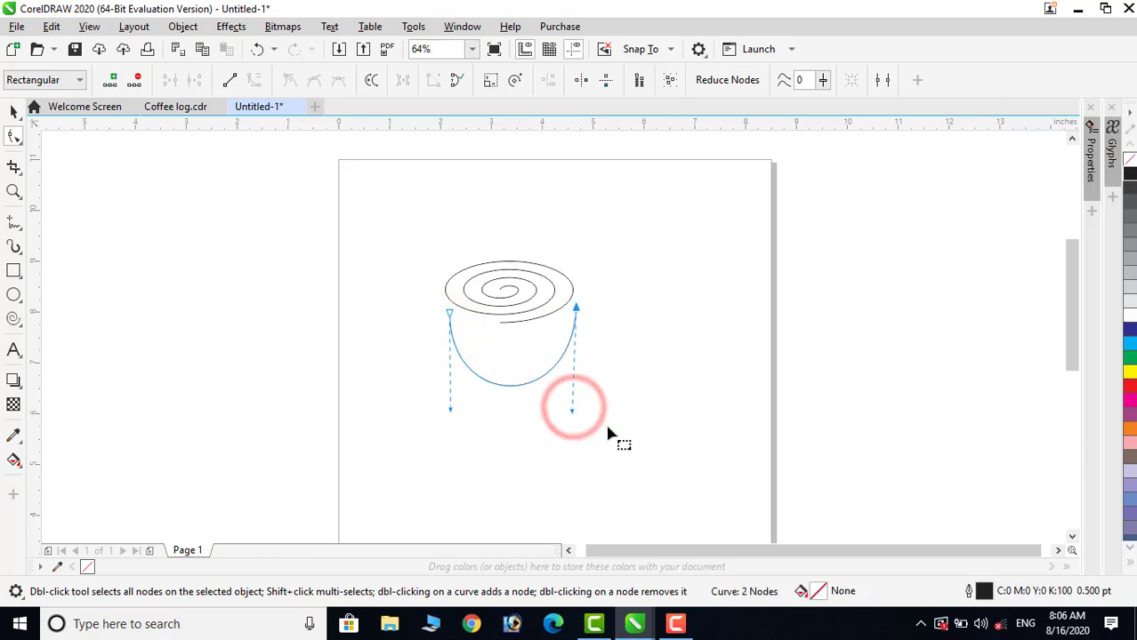
Shift the bowl curve slightly left so it is centred under the spiral, at X about 3.39 inches
{"action": "left_click", "coordinate": [10, 108]}
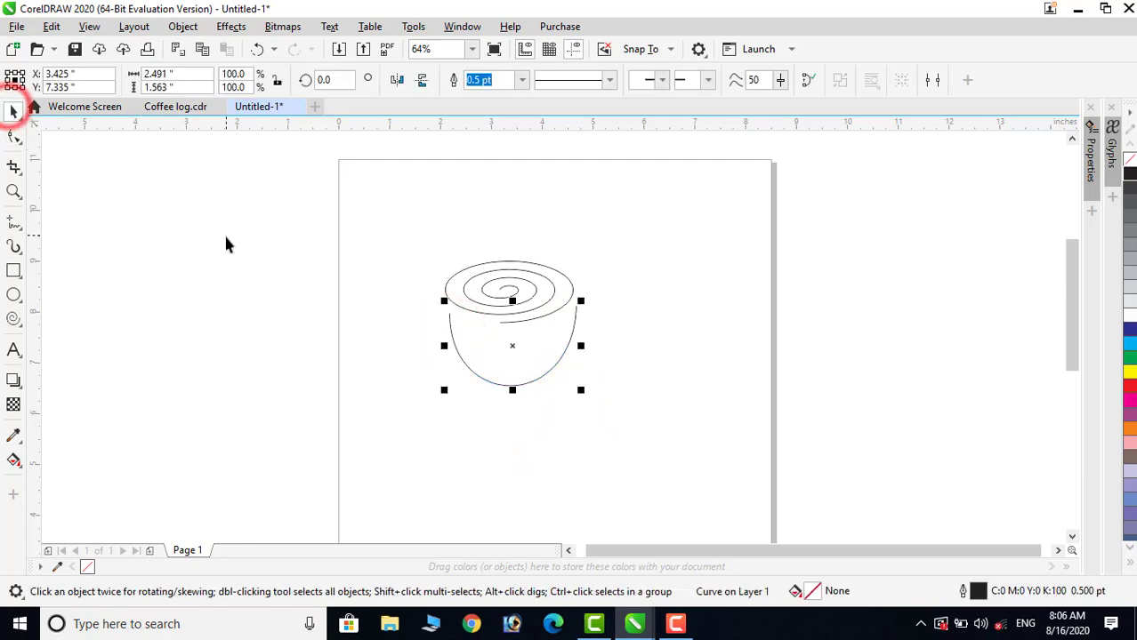
{"action": "left_click", "coordinate": [708, 374]}
{"action": "left_click", "coordinate": [575, 317]}
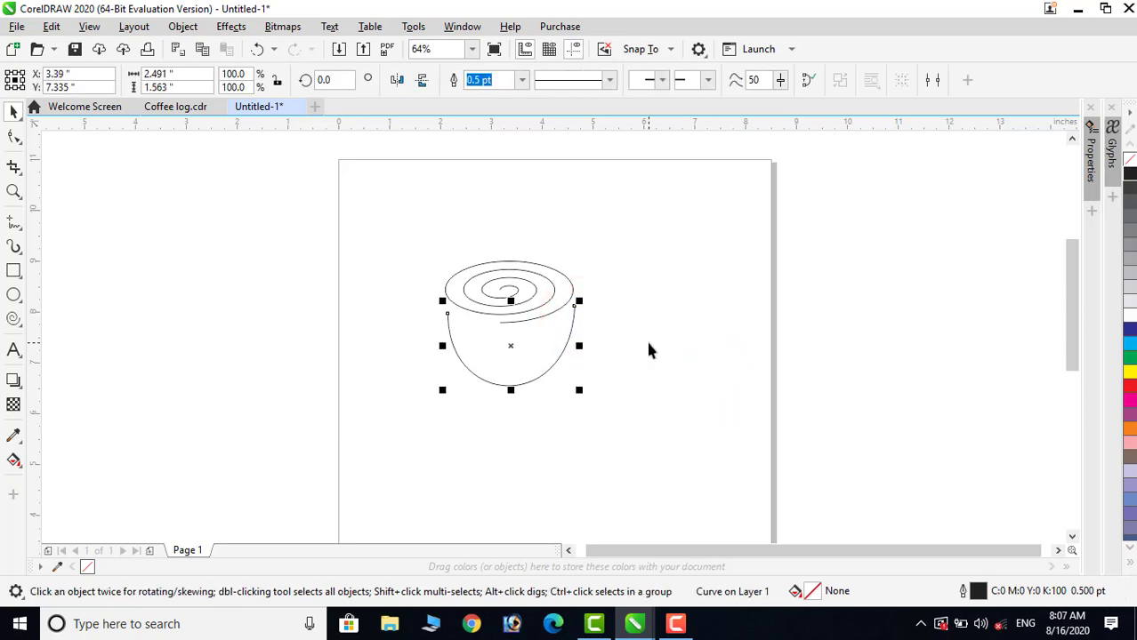
{"action": "left_click", "coordinate": [655, 337]}
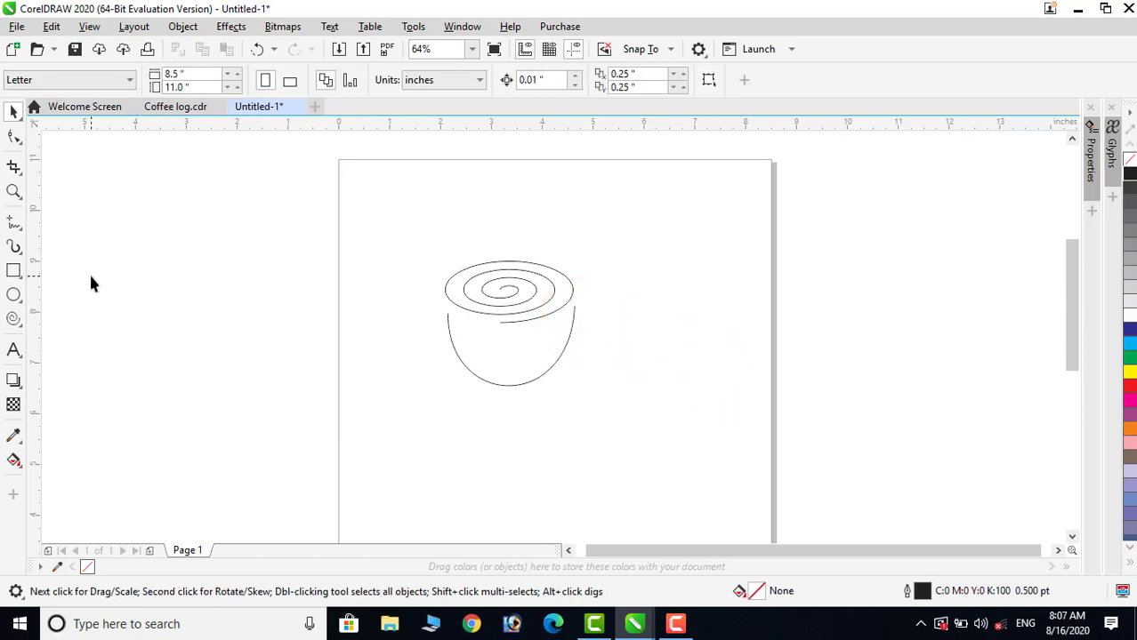
Draw a straight vertical freehand line about 1.33 inches long just to the right of the cup
{"action": "left_click", "coordinate": [15, 224]}
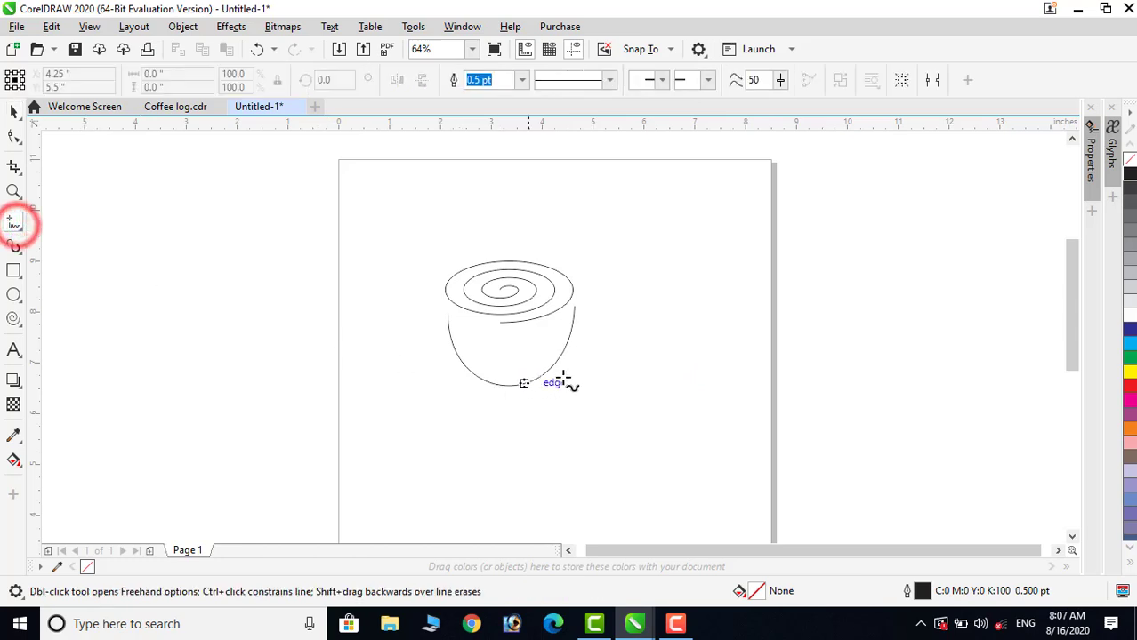
{"action": "left_click", "coordinate": [583, 291]}
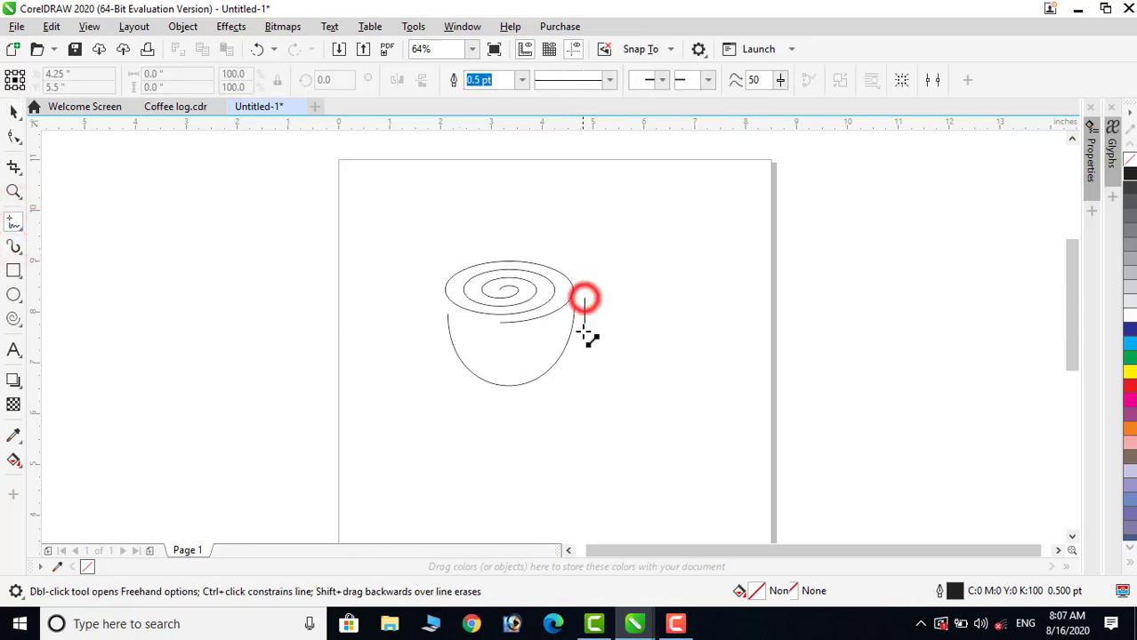
{"action": "left_click", "coordinate": [584, 372]}
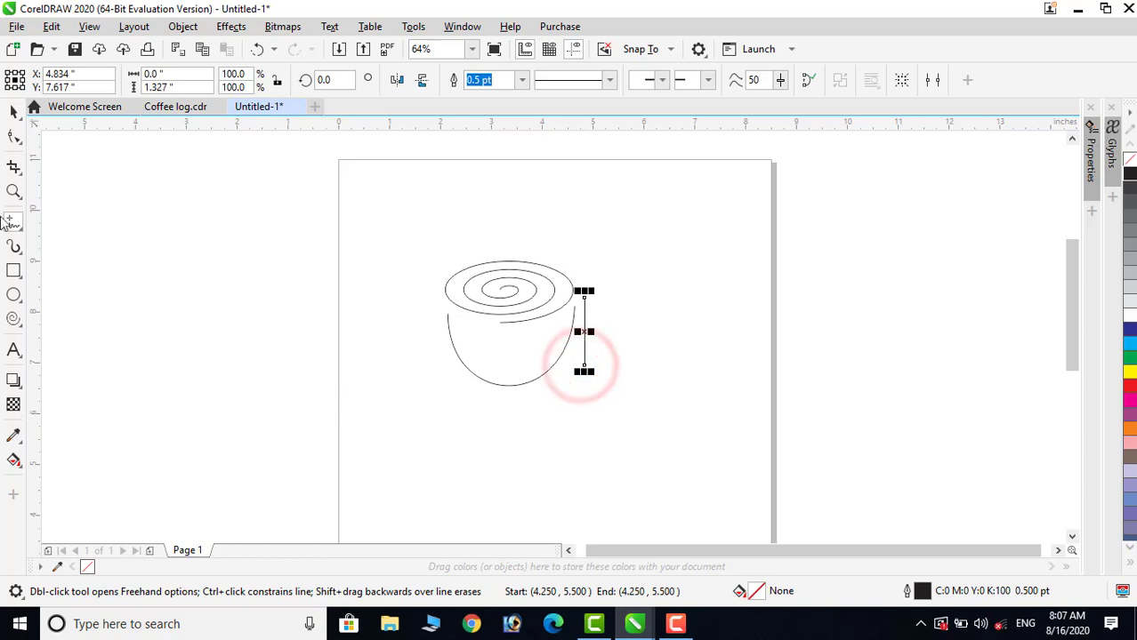
Convert the vertical line to a curve and bow it outward to the right as a cup handle
{"action": "left_click", "coordinate": [14, 136]}
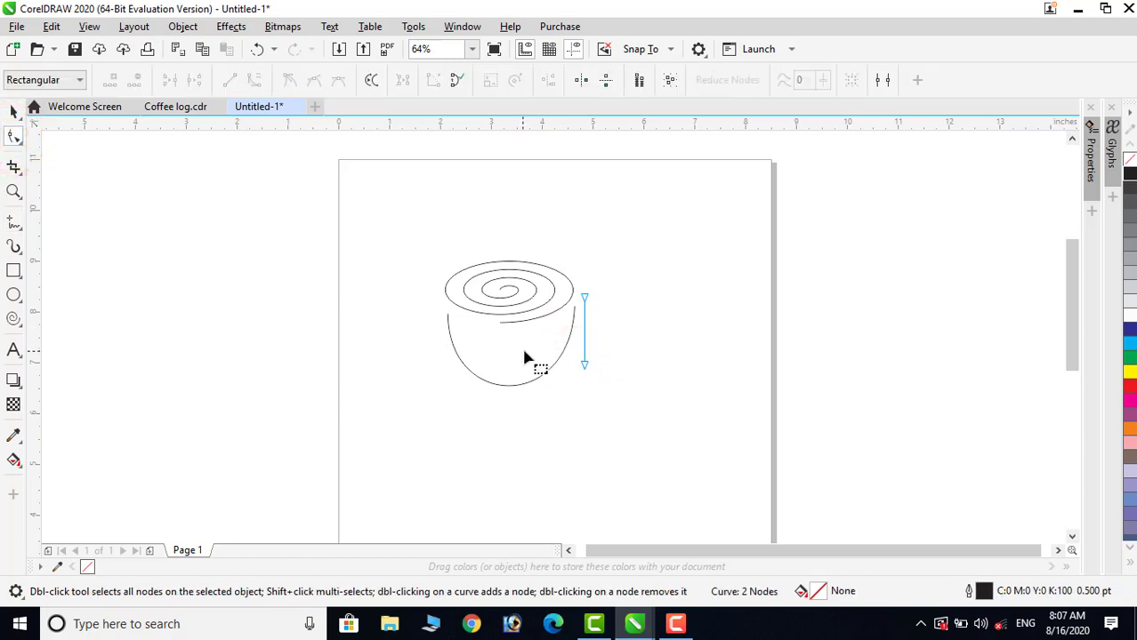
{"action": "left_click", "coordinate": [583, 329]}
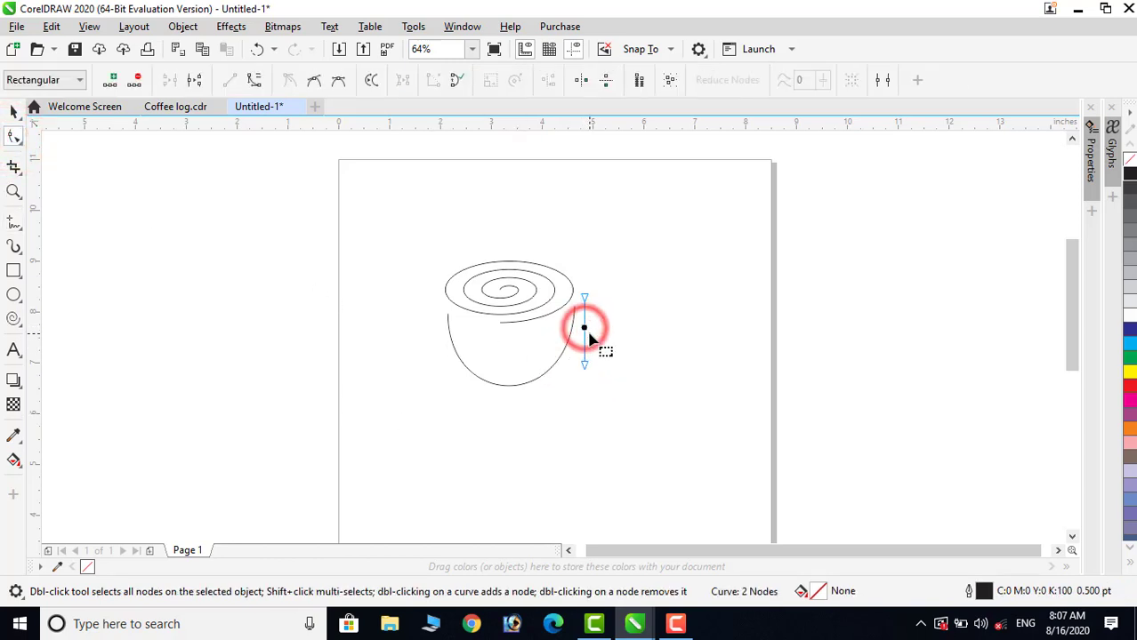
{"action": "left_click", "coordinate": [254, 86]}
{"action": "left_click_drag", "start_coordinate": [586, 336], "coordinate": [615, 321]}
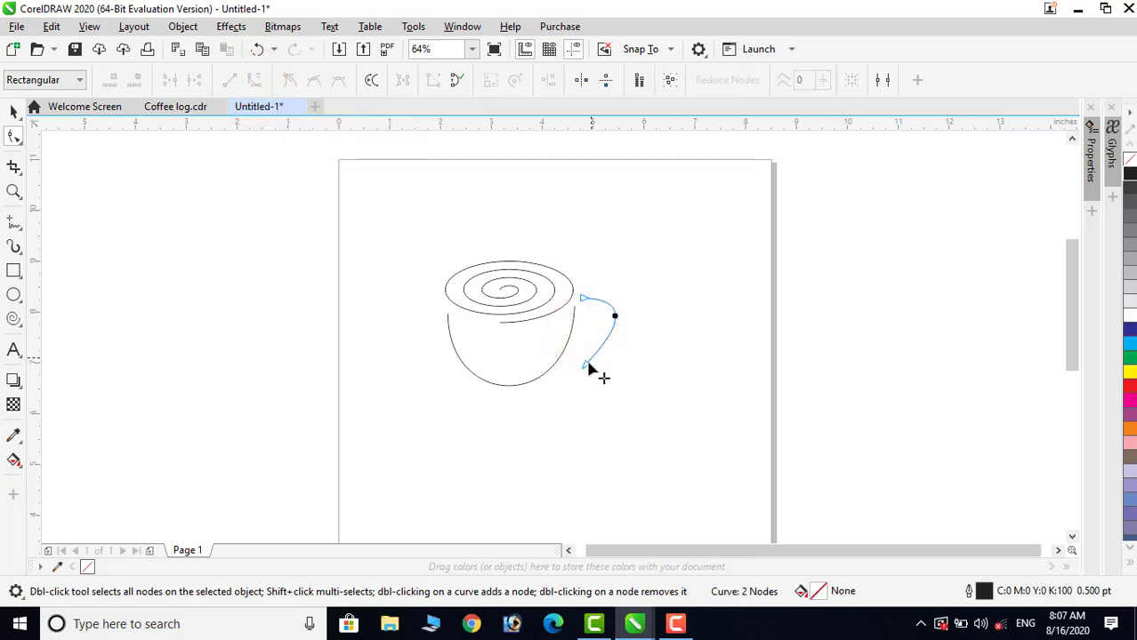
Move the handle's lower end node toward the cup body and round the handle's outer bend
{"action": "left_click_drag", "start_coordinate": [587, 364], "coordinate": [576, 355]}
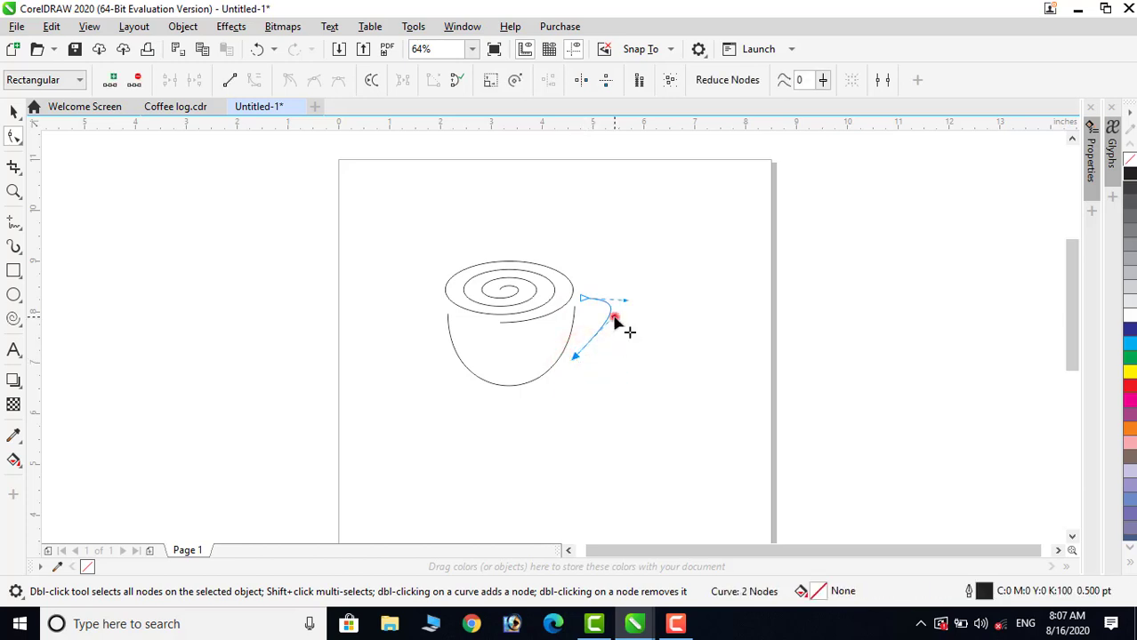
{"action": "left_click_drag", "start_coordinate": [613, 320], "coordinate": [616, 322]}
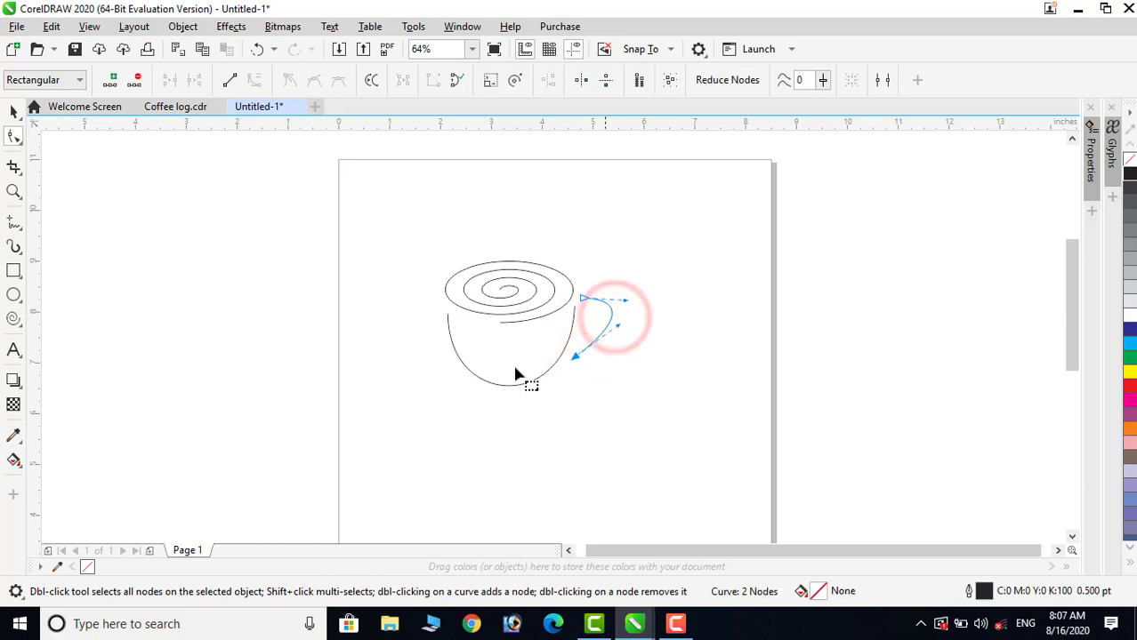
{"action": "left_click", "coordinate": [13, 113]}
{"action": "left_click", "coordinate": [546, 479]}
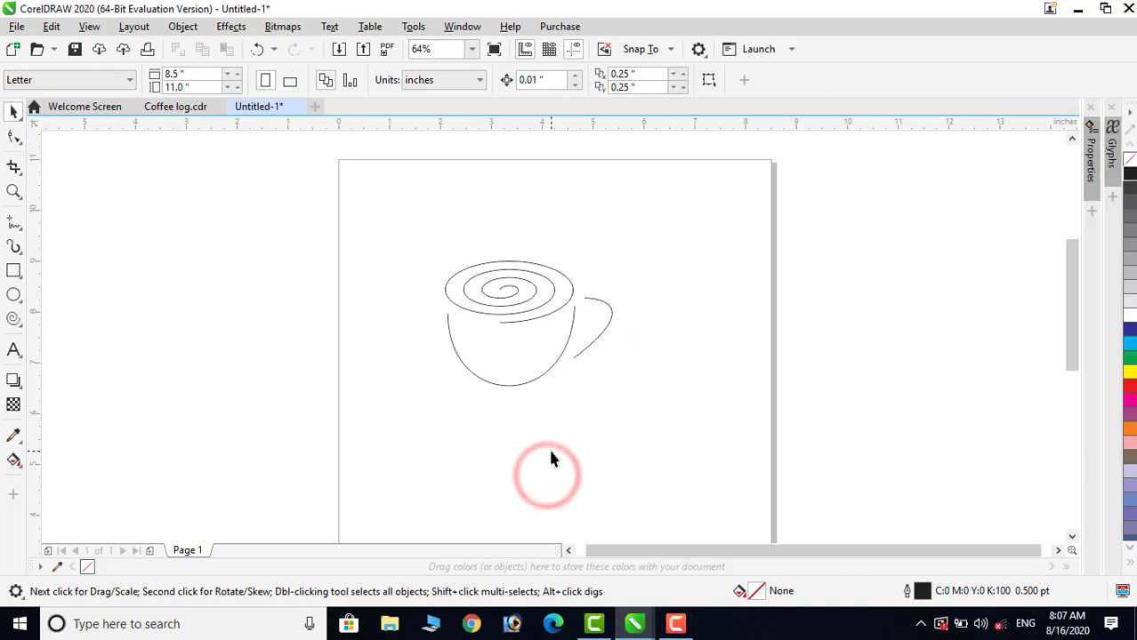
{"action": "left_click", "coordinate": [550, 452]}
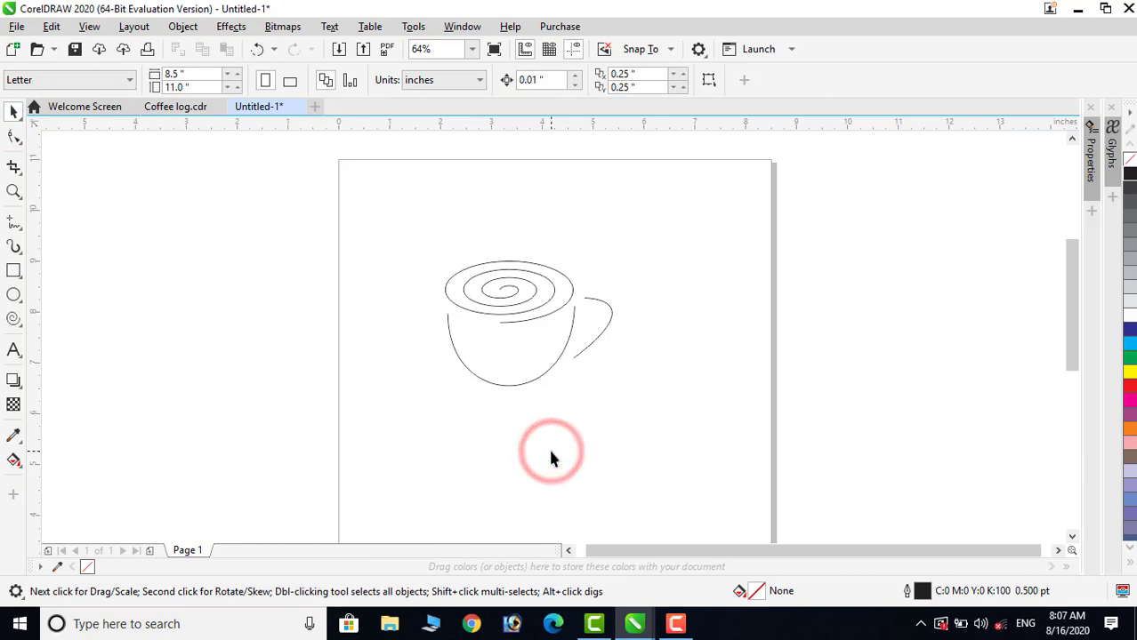
Draw a saucer ellipse about 4.74 by 1.41 inches around the cup's base and open its upper edge into an arc from about 124° to 47°
{"action": "left_click", "coordinate": [14, 296]}
{"action": "mouse_move", "coordinate": [390, 361]}
{"action": "left_mouse_down"}
{"action": "mouse_move", "coordinate": [624, 409]}
{"action": "mouse_move", "coordinate": [635, 427]}
{"action": "mouse_move", "coordinate": [635, 402]}
{"action": "mouse_move", "coordinate": [648, 450]}
{"action": "mouse_move", "coordinate": [633, 436]}
{"action": "left_mouse_up"}
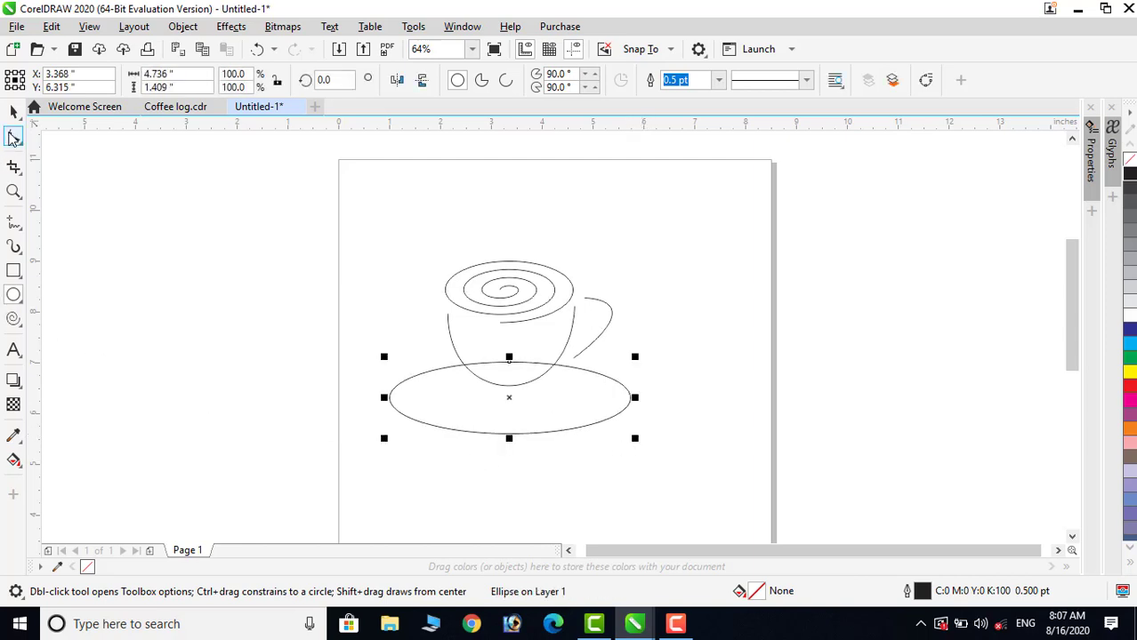
{"action": "left_click", "coordinate": [13, 138]}
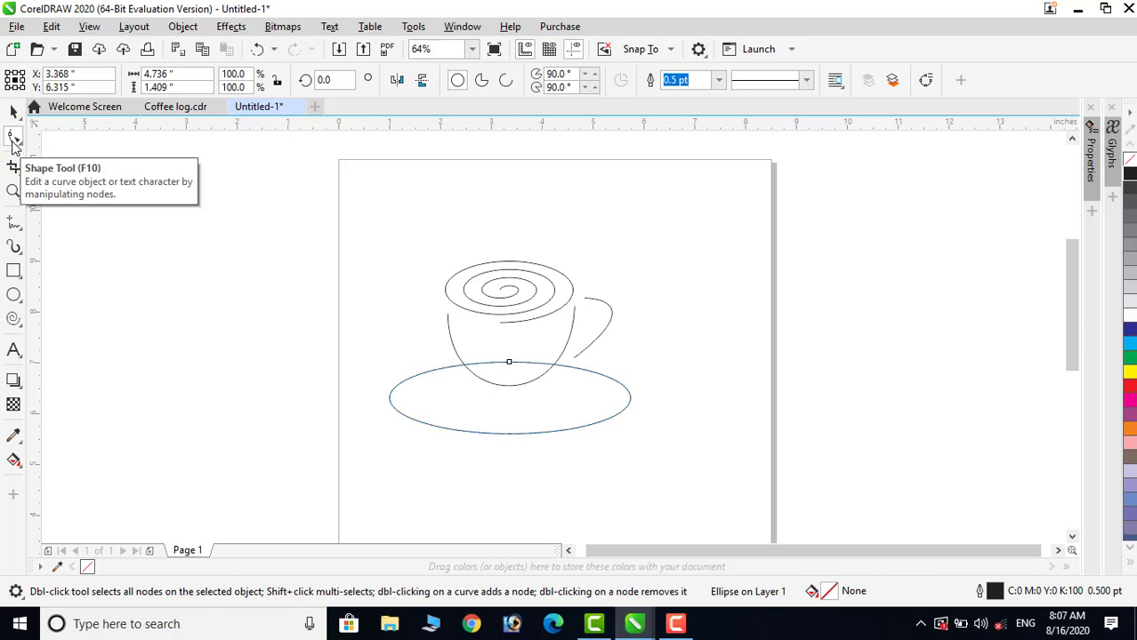
{"action": "left_click_drag", "start_coordinate": [508, 365], "coordinate": [644, 360]}
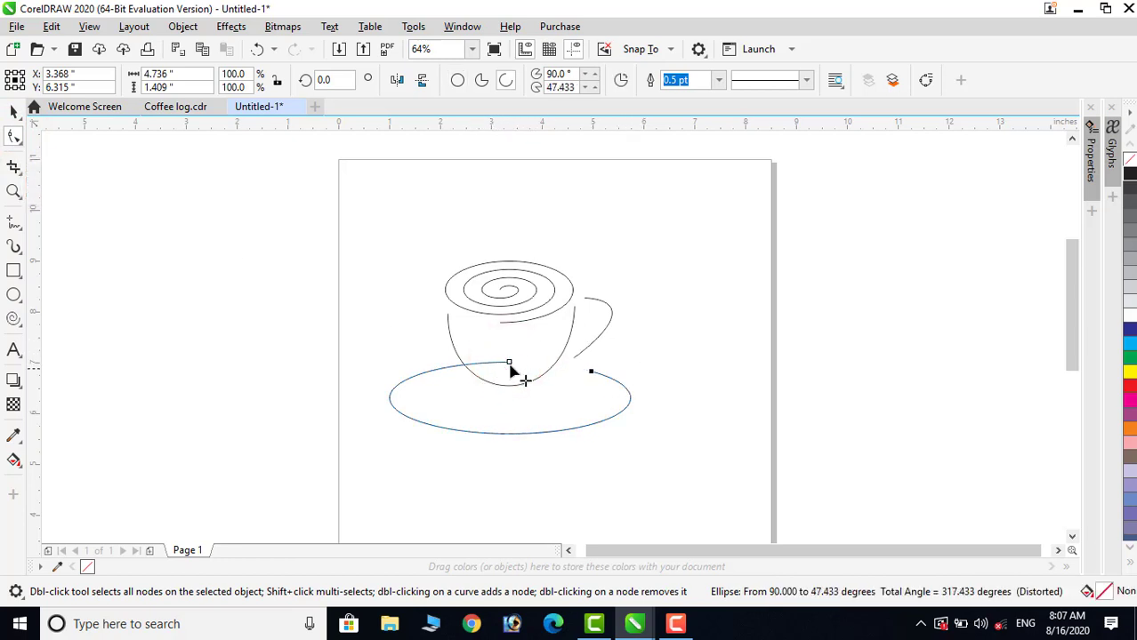
{"action": "left_click_drag", "start_coordinate": [508, 363], "coordinate": [374, 344]}
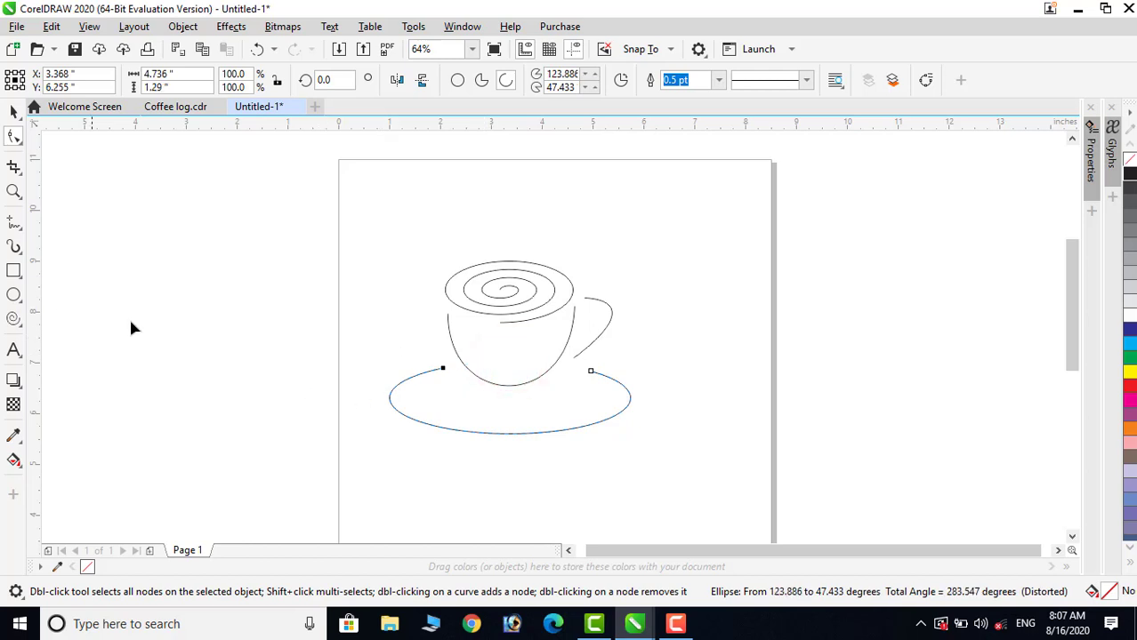
Move the saucer arc straight up to Y about 6.6 inches so it sits closer around the cup
{"action": "left_click", "coordinate": [12, 114]}
{"action": "left_click_drag", "start_coordinate": [531, 435], "coordinate": [539, 423]}
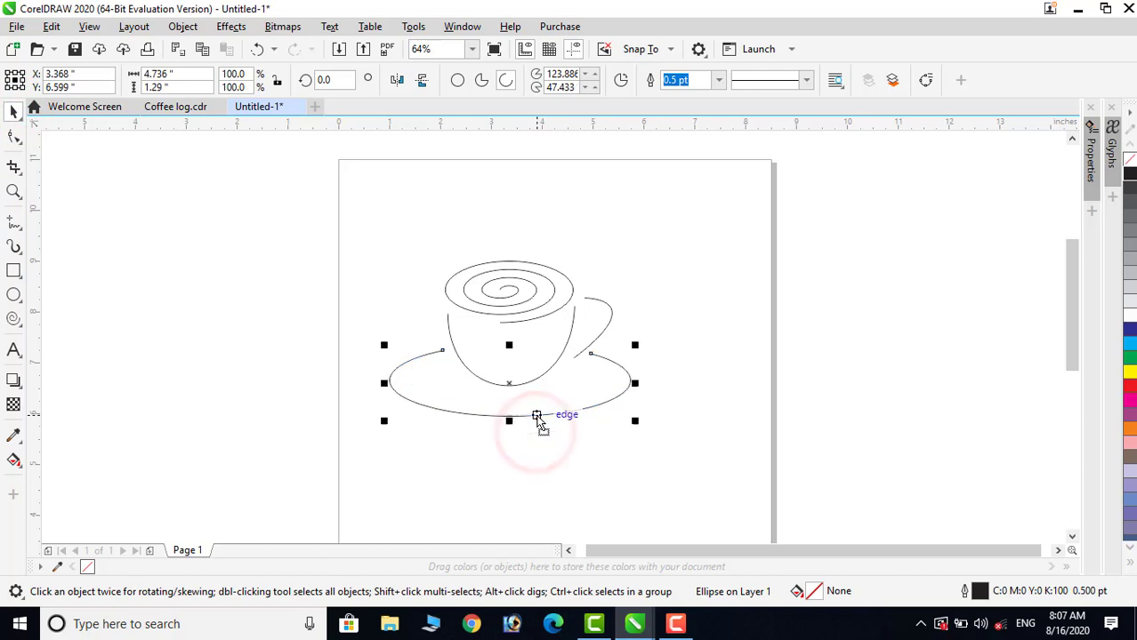
{"action": "left_click", "coordinate": [787, 412]}
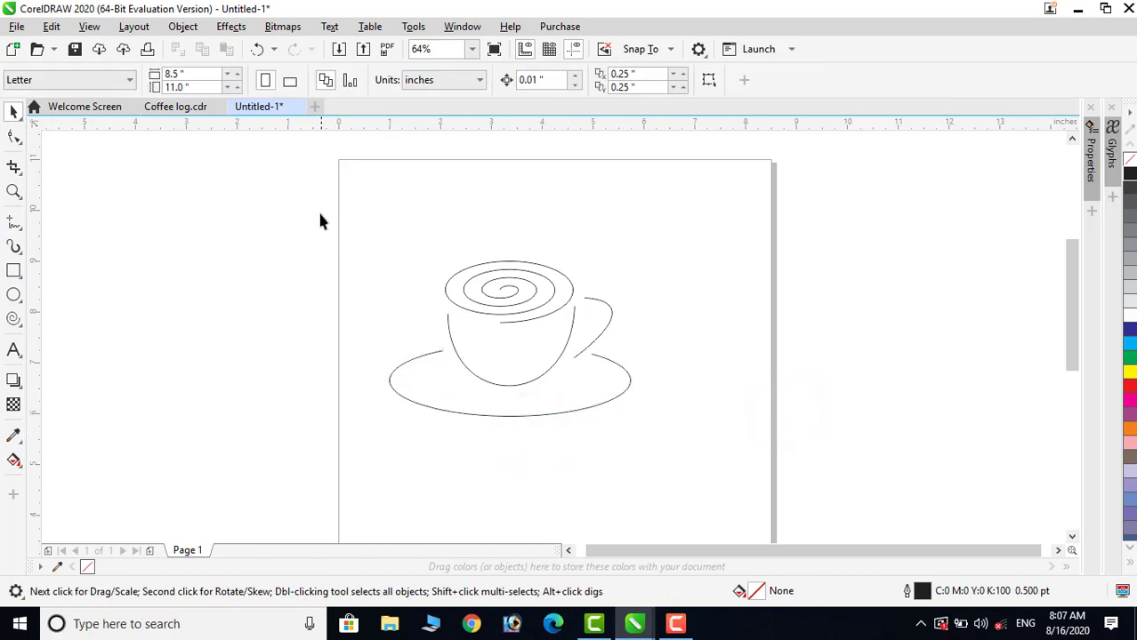
Select all four cup and saucer curves and apply the Artistic Media preset stroke that tapers at both ends
{"action": "left_click_drag", "start_coordinate": [455, 300], "coordinate": [726, 462]}
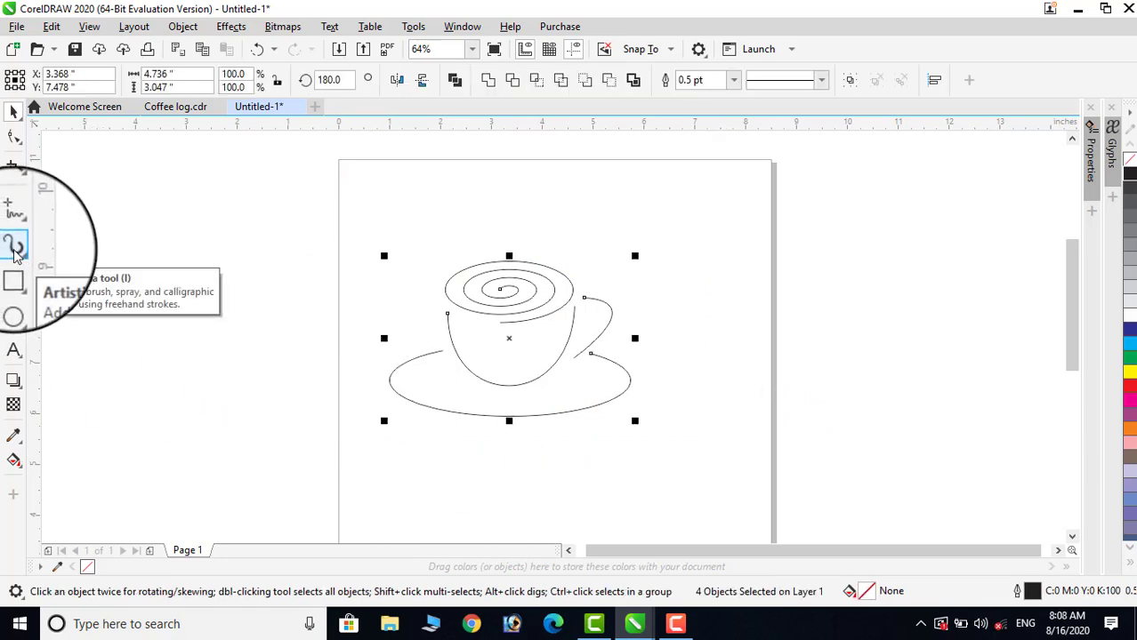
{"action": "left_click", "coordinate": [15, 253]}
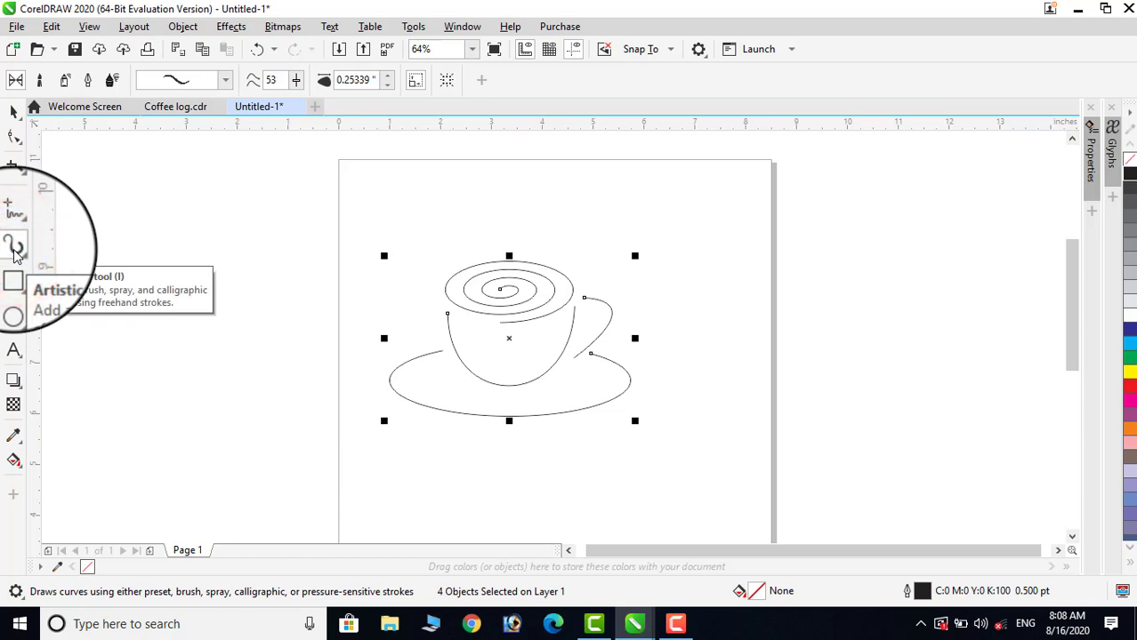
{"action": "left_click", "coordinate": [182, 80]}
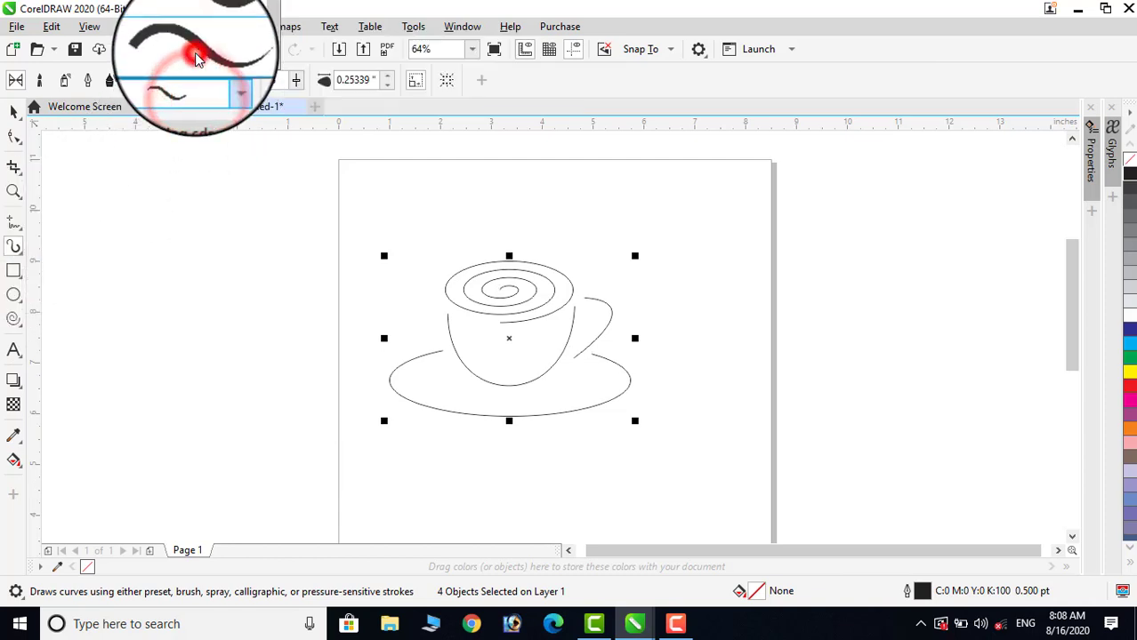
{"action": "left_click", "coordinate": [197, 58]}
{"action": "left_click", "coordinate": [180, 80]}
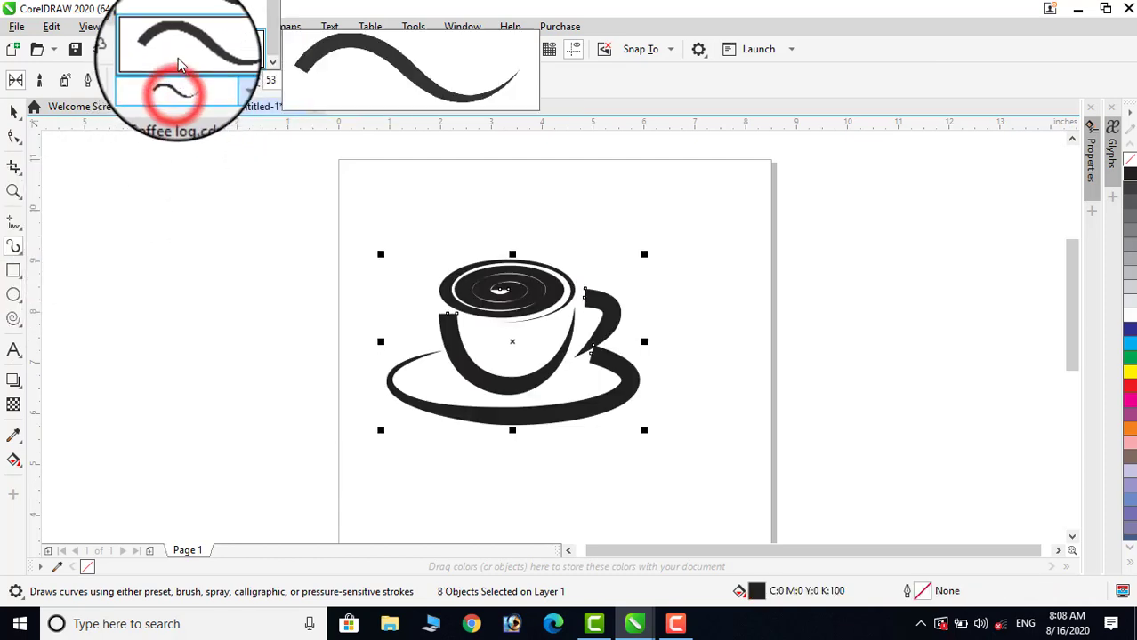
{"action": "left_click", "coordinate": [179, 64]}
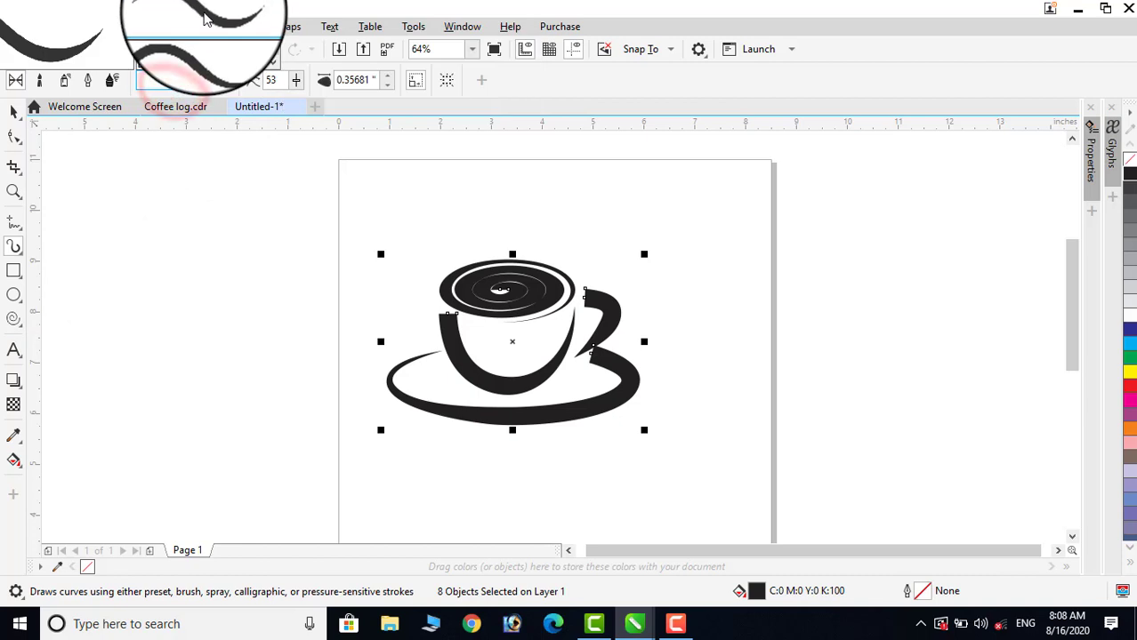
Set the artistic media stroke width of the selected curves to 0.1 inches
{"action": "double_click", "coordinate": [347, 80]}
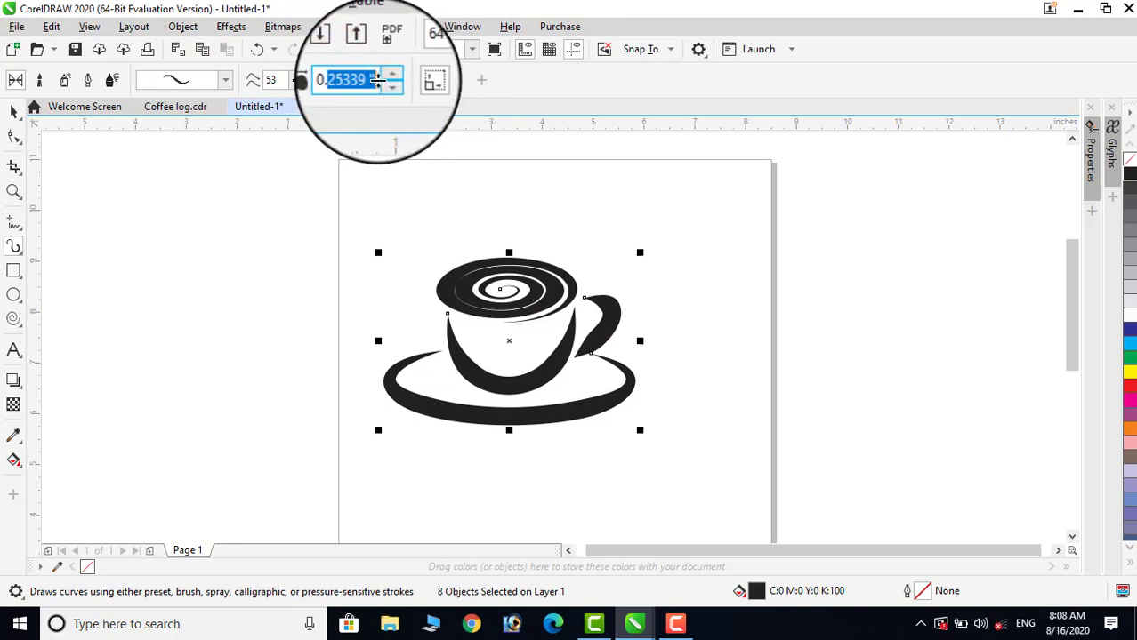
{"action": "type", "text": "1"}
{"action": "key", "text": "Return"}
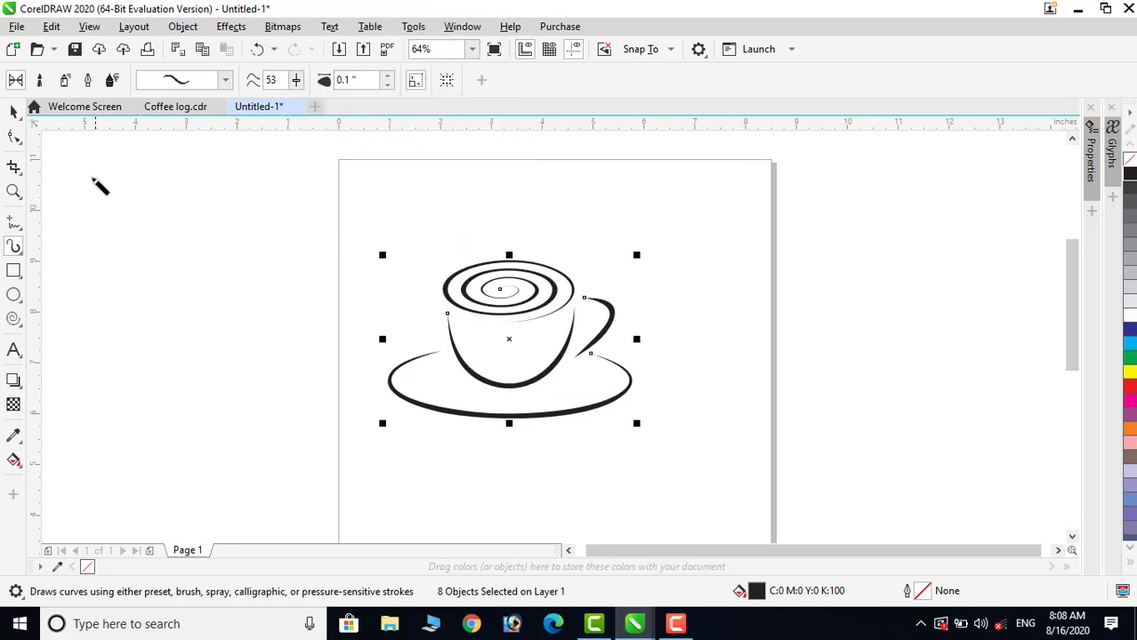
Set the artistic media stroke width of only the spiral on the cup top to 0.15 inches
{"action": "left_click", "coordinate": [16, 111]}
{"action": "left_click", "coordinate": [672, 297]}
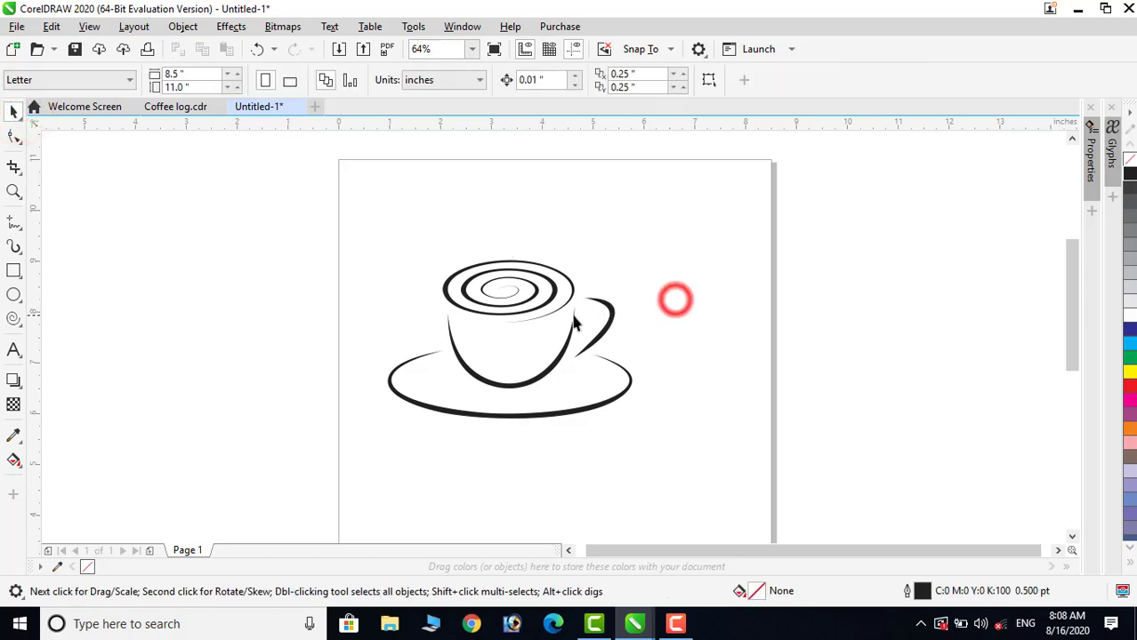
{"action": "left_click", "coordinate": [553, 293]}
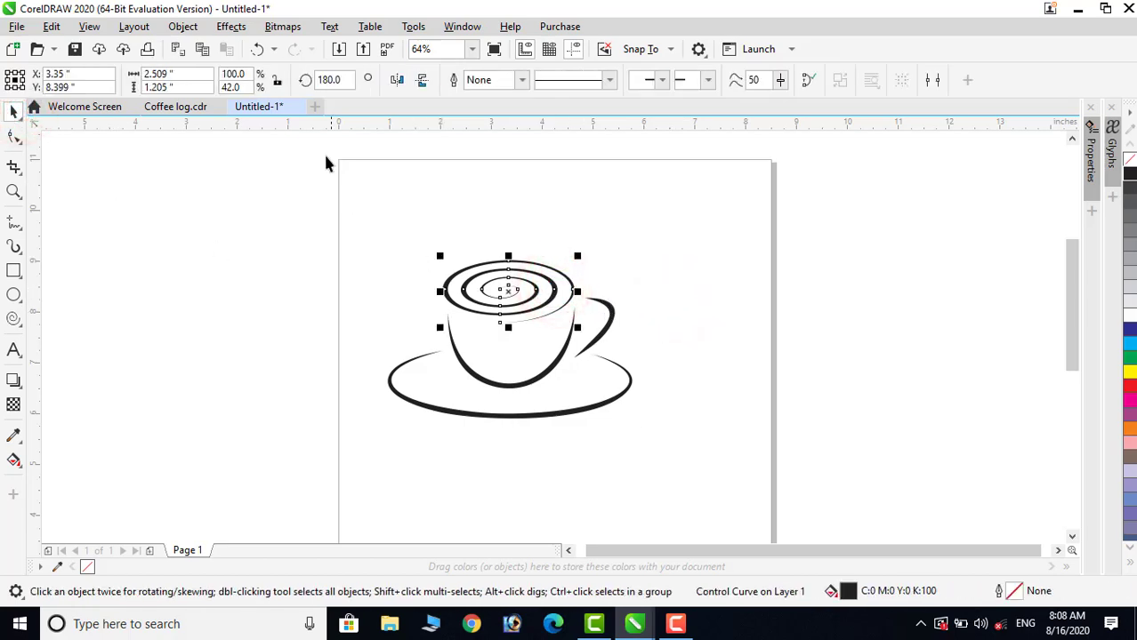
{"action": "left_click", "coordinate": [14, 247]}
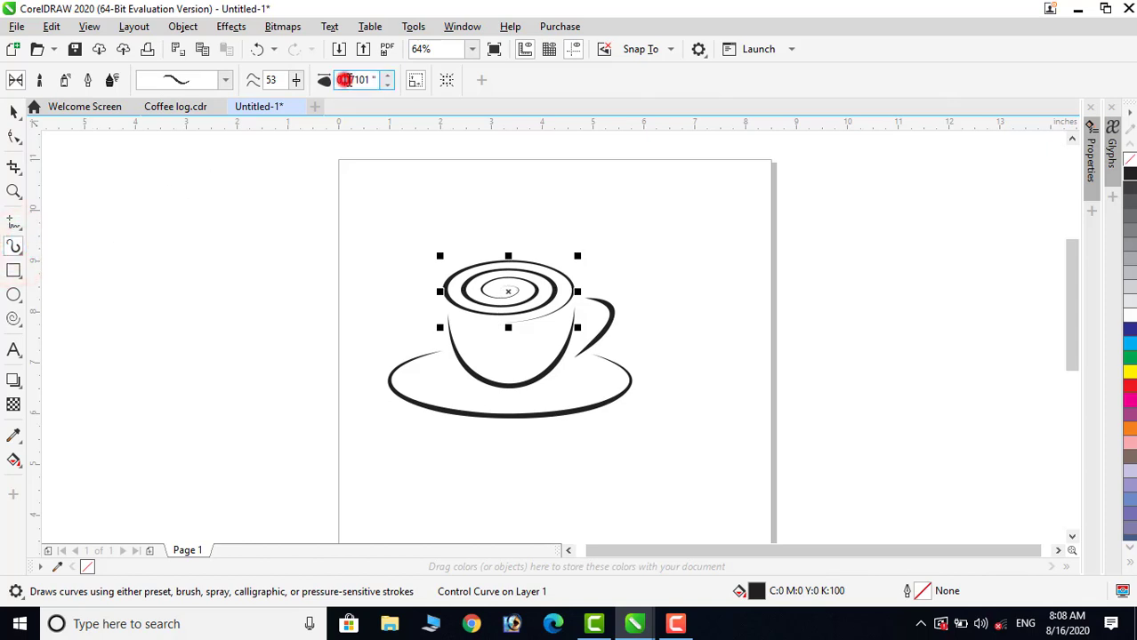
{"action": "left_click_drag", "start_coordinate": [346, 80], "coordinate": [396, 80]}
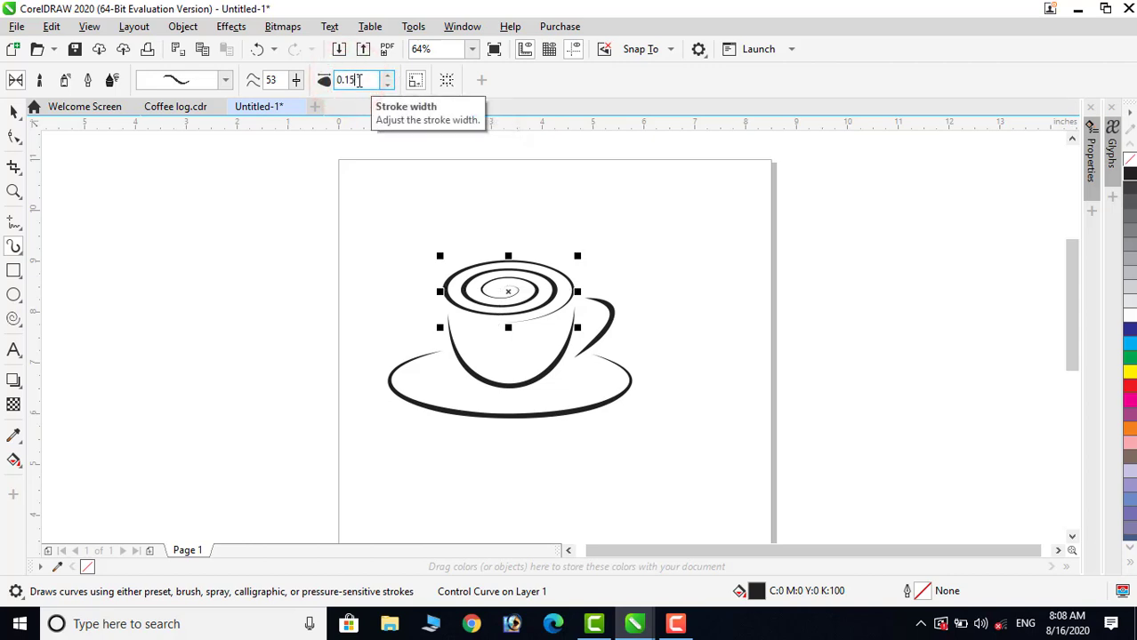
{"action": "key", "text": "Return"}
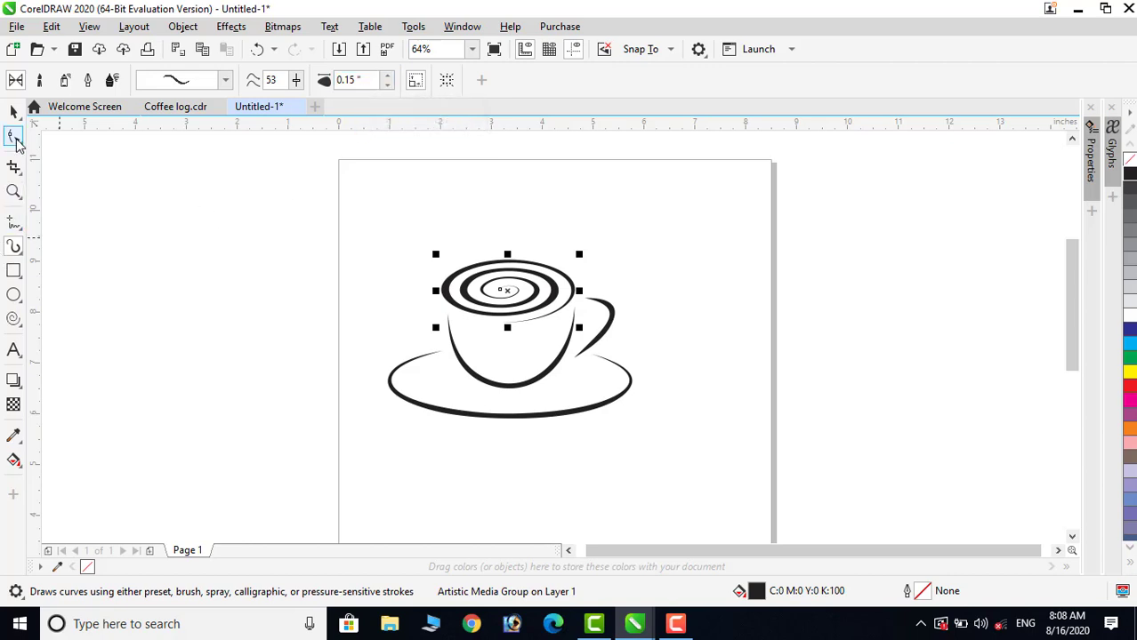
Break the spiral's curve at the right and left nodes of its middle ring so each piece tapers separately
{"action": "left_click", "coordinate": [16, 138]}
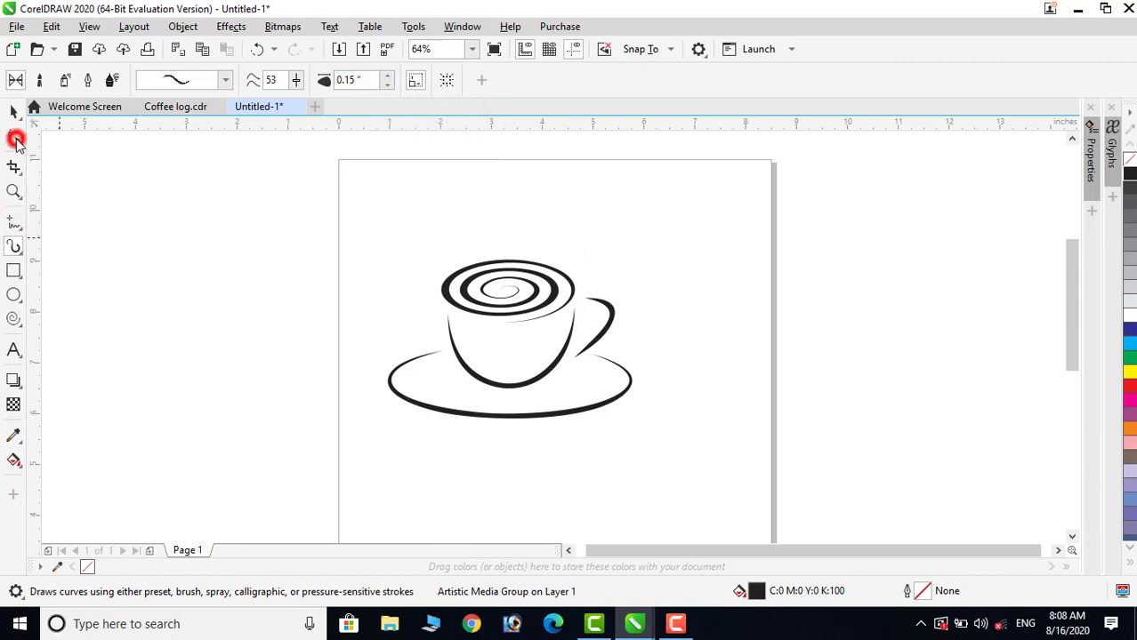
{"action": "left_click", "coordinate": [554, 291]}
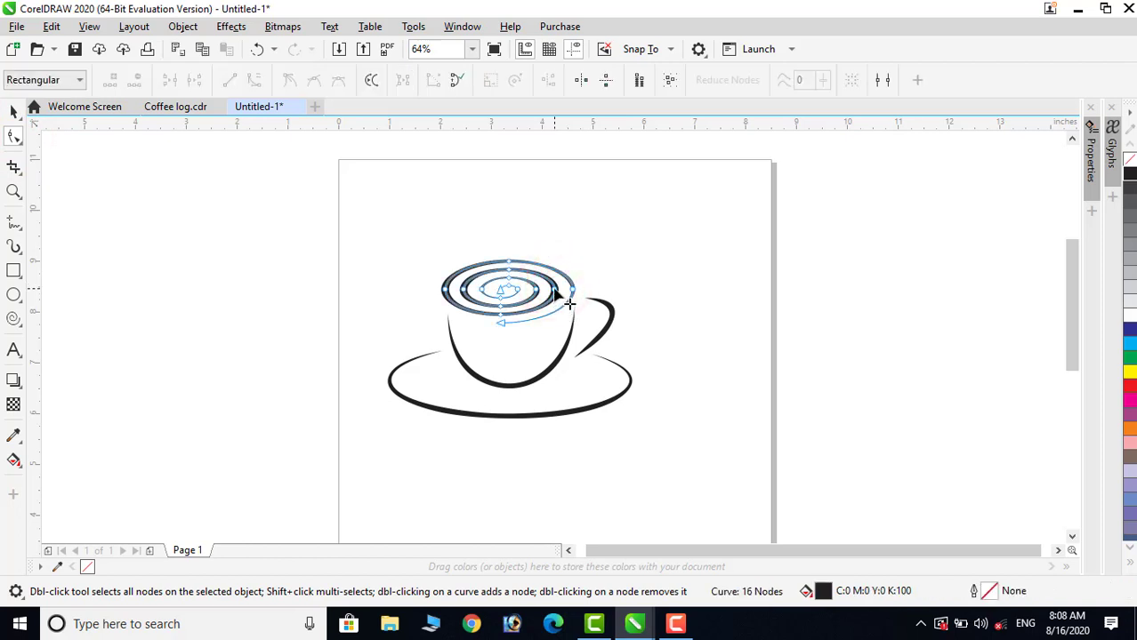
{"action": "left_click", "coordinate": [554, 290]}
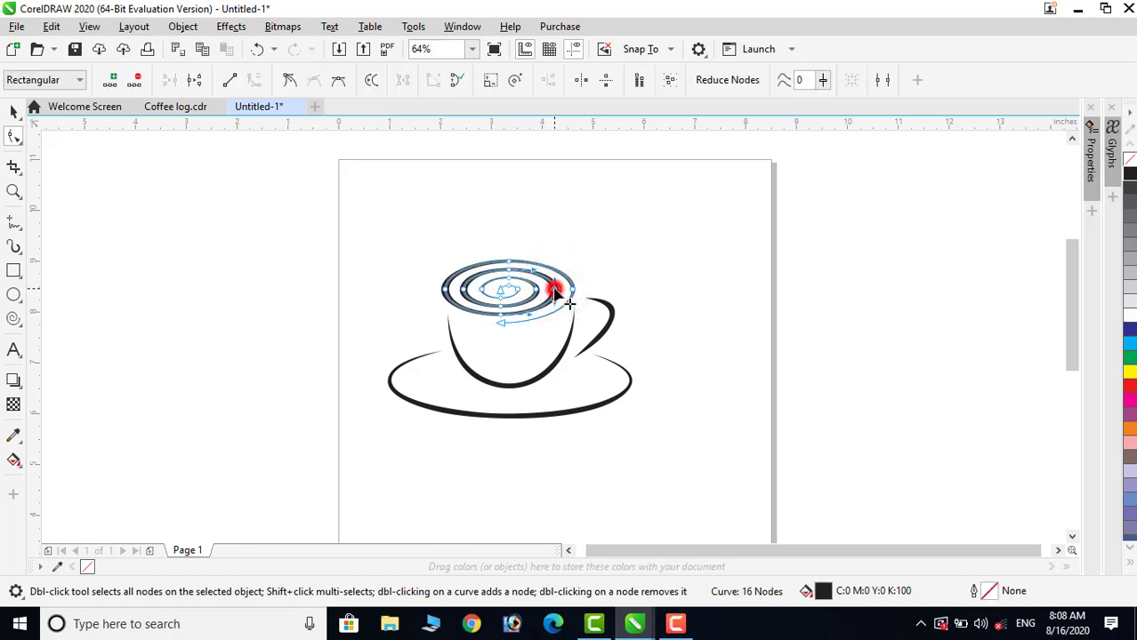
{"action": "left_click", "coordinate": [197, 81]}
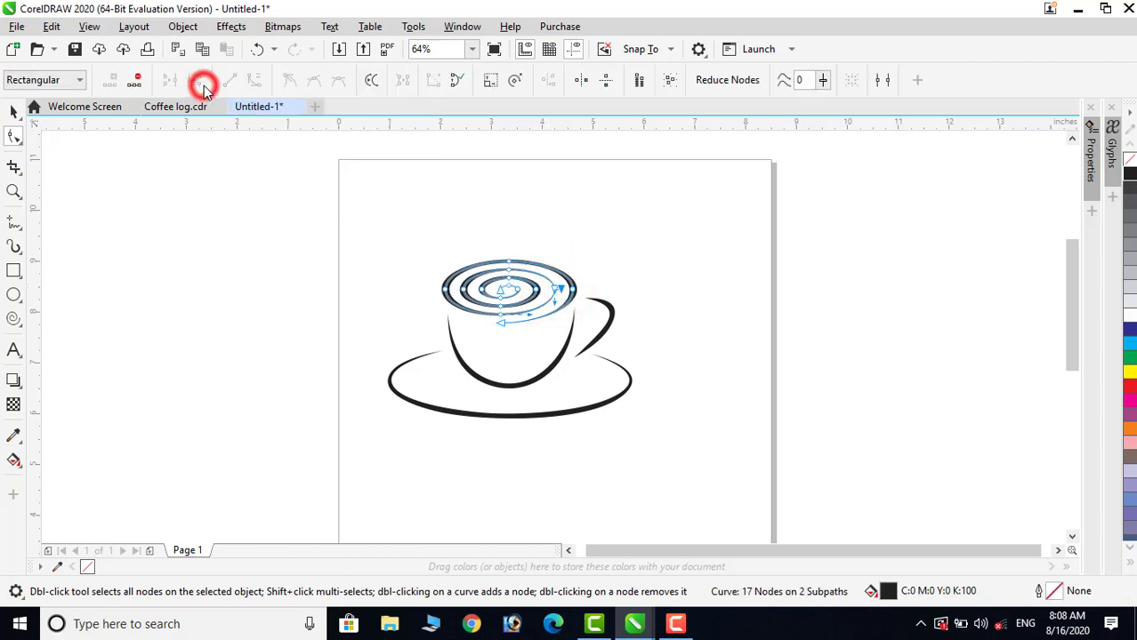
{"action": "left_click", "coordinate": [463, 290]}
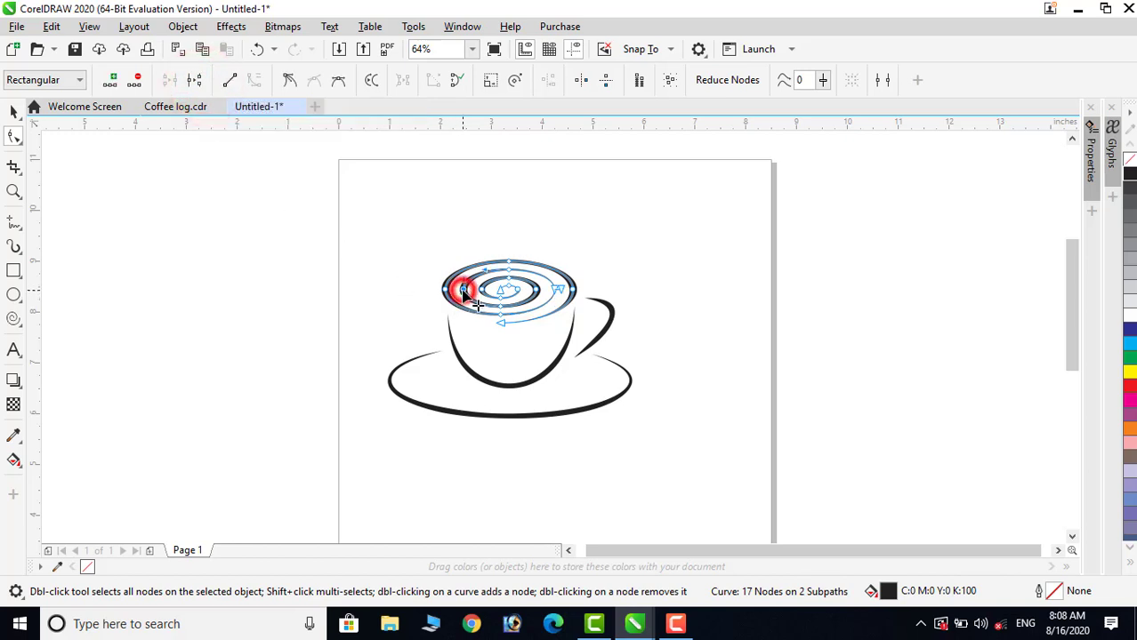
{"action": "left_click", "coordinate": [197, 81]}
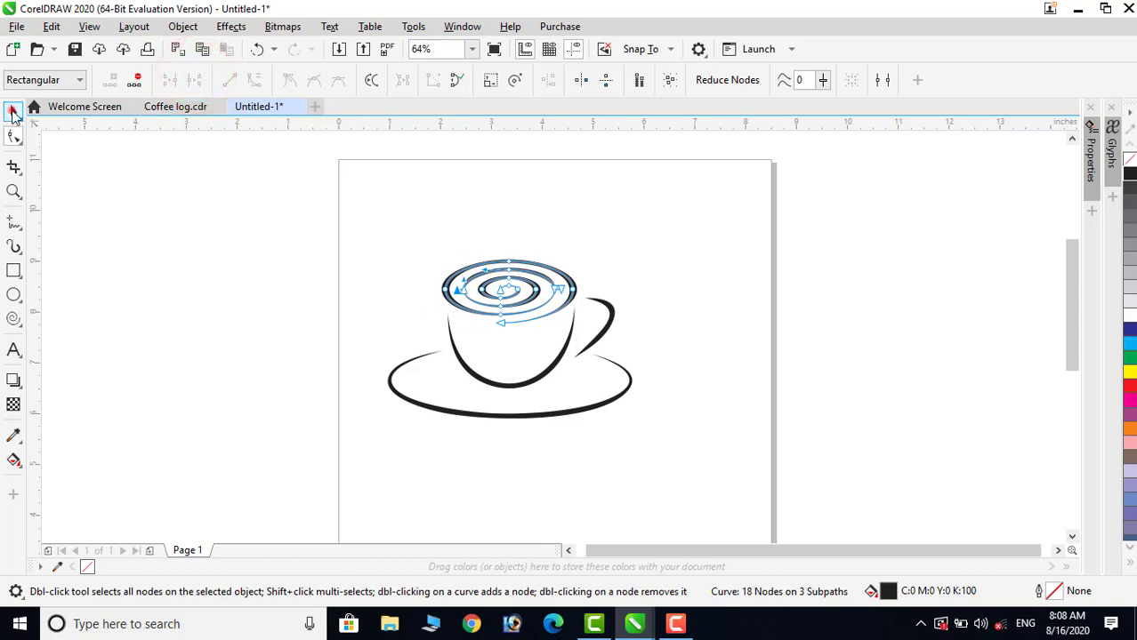
{"action": "left_click", "coordinate": [12, 111]}
{"action": "left_click", "coordinate": [267, 273]}
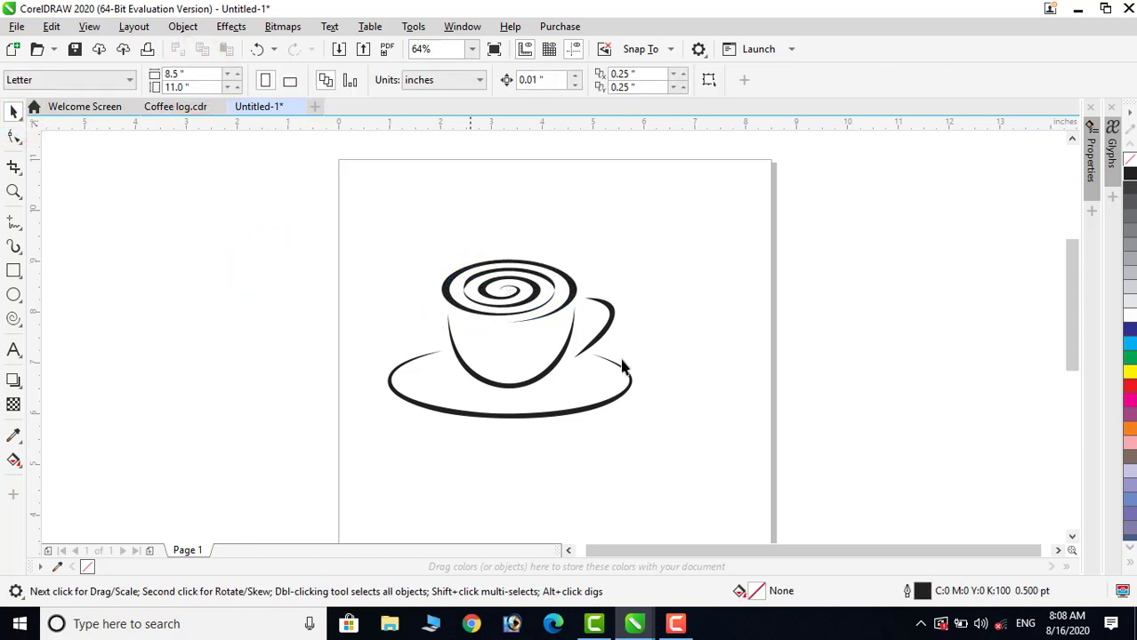
Reshape the handle curve by moving its upper and lower end nodes inward to meet the cup's edge
{"action": "left_click", "coordinate": [13, 138]}
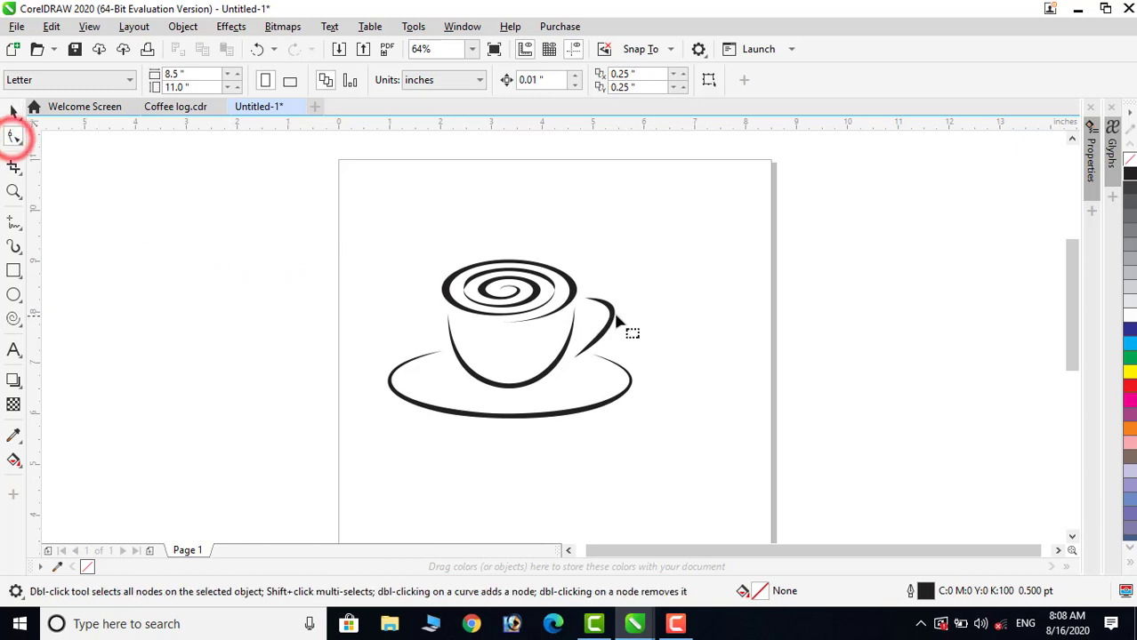
{"action": "left_click", "coordinate": [607, 311]}
{"action": "left_click", "coordinate": [585, 300]}
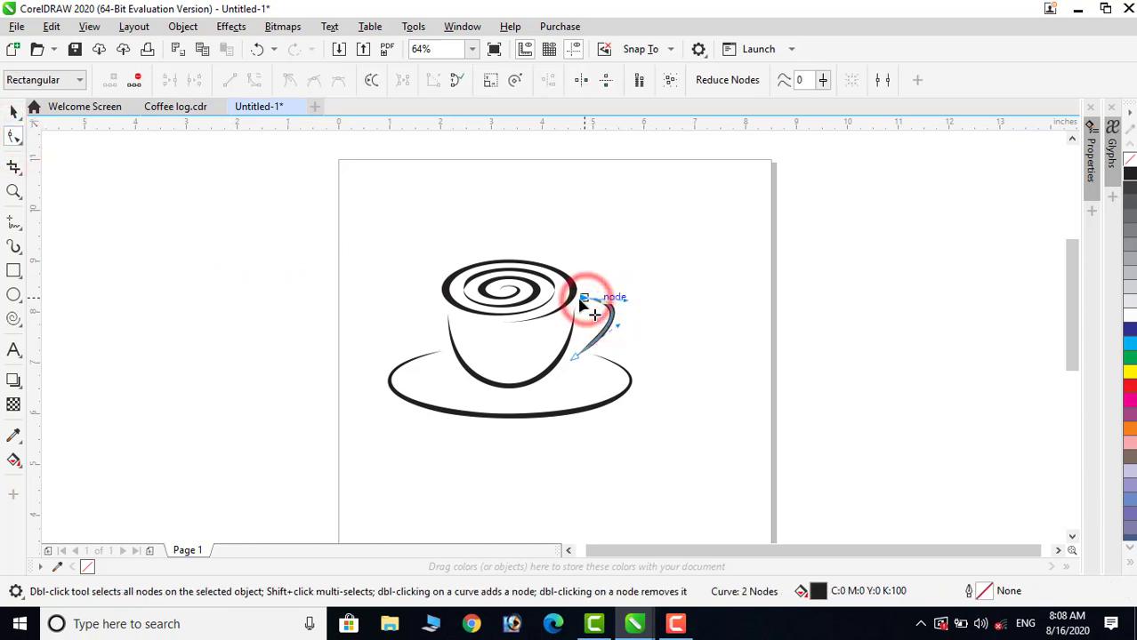
{"action": "mouse_move", "coordinate": [585, 299]}
{"action": "left_mouse_down"}
{"action": "mouse_move", "coordinate": [594, 303]}
{"action": "mouse_move", "coordinate": [574, 298]}
{"action": "left_mouse_up"}
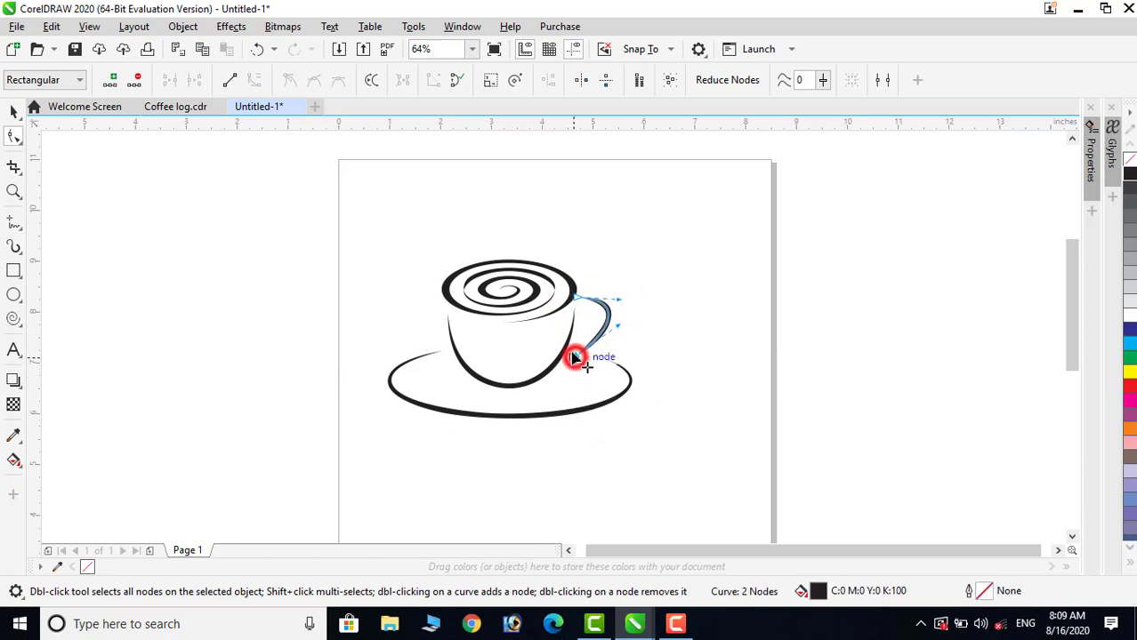
{"action": "left_click_drag", "start_coordinate": [573, 357], "coordinate": [567, 349]}
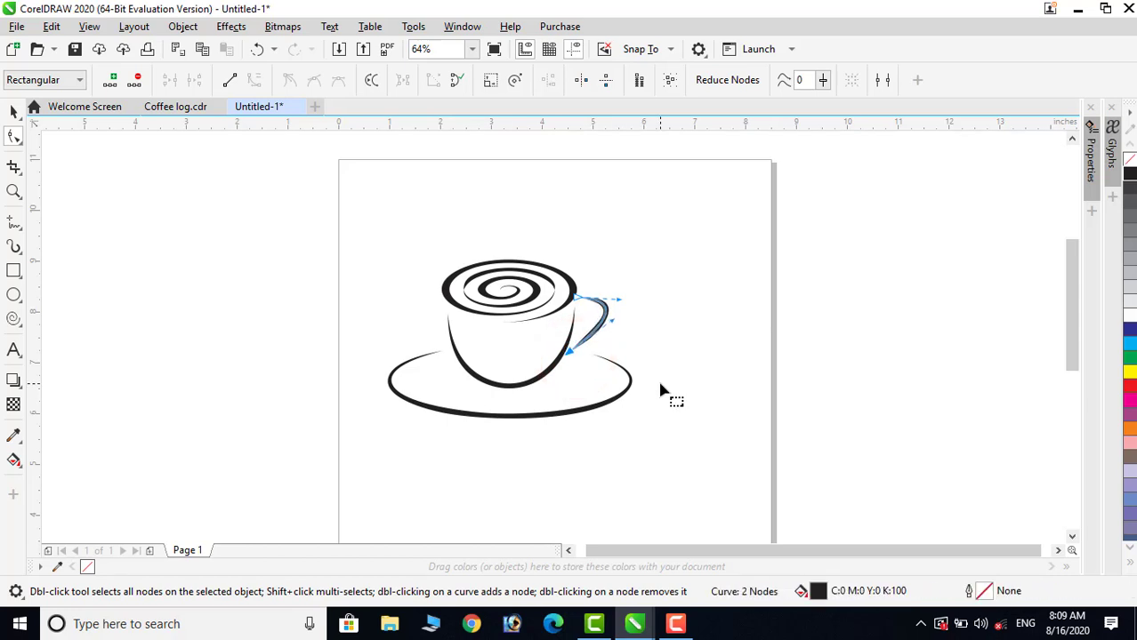
{"action": "left_click", "coordinate": [14, 111]}
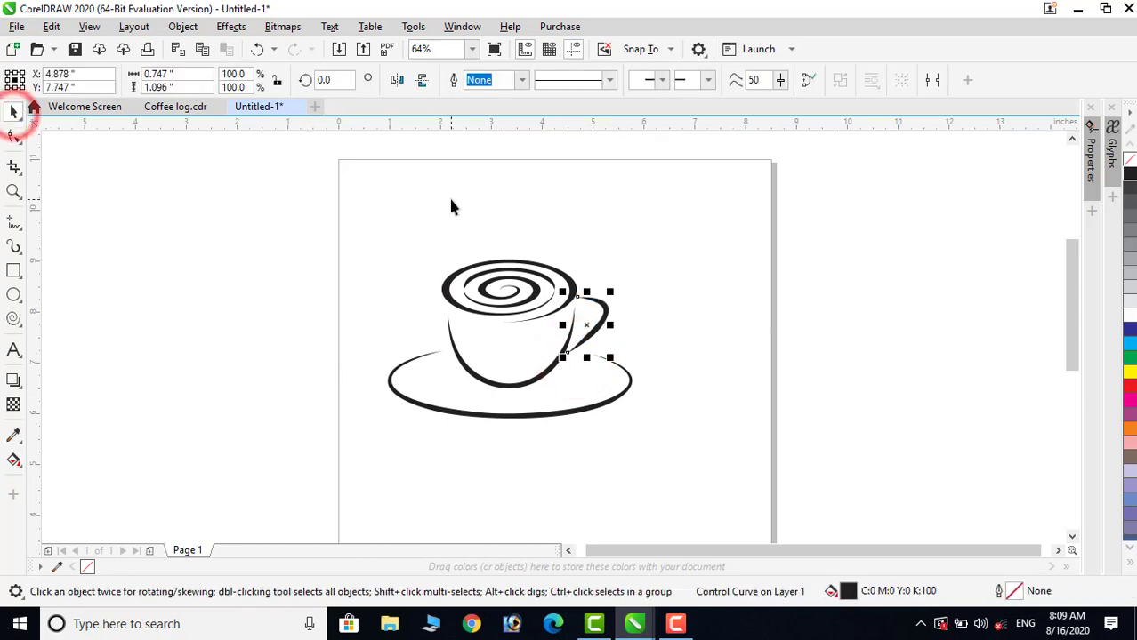
{"action": "left_click", "coordinate": [394, 265]}
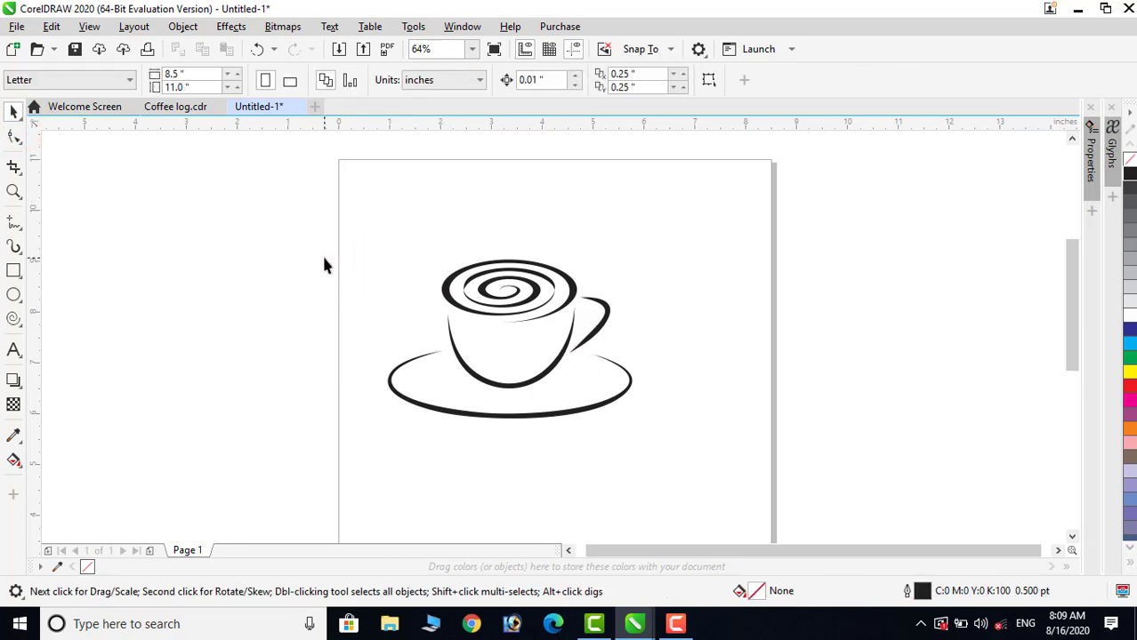
Draw a circle about 1.1 inches across above the cup's left side and place an overlapping copy about 0.73 inches to its right
{"action": "left_click", "coordinate": [14, 296]}
{"action": "left_click_drag", "start_coordinate": [372, 186], "coordinate": [418, 254]}
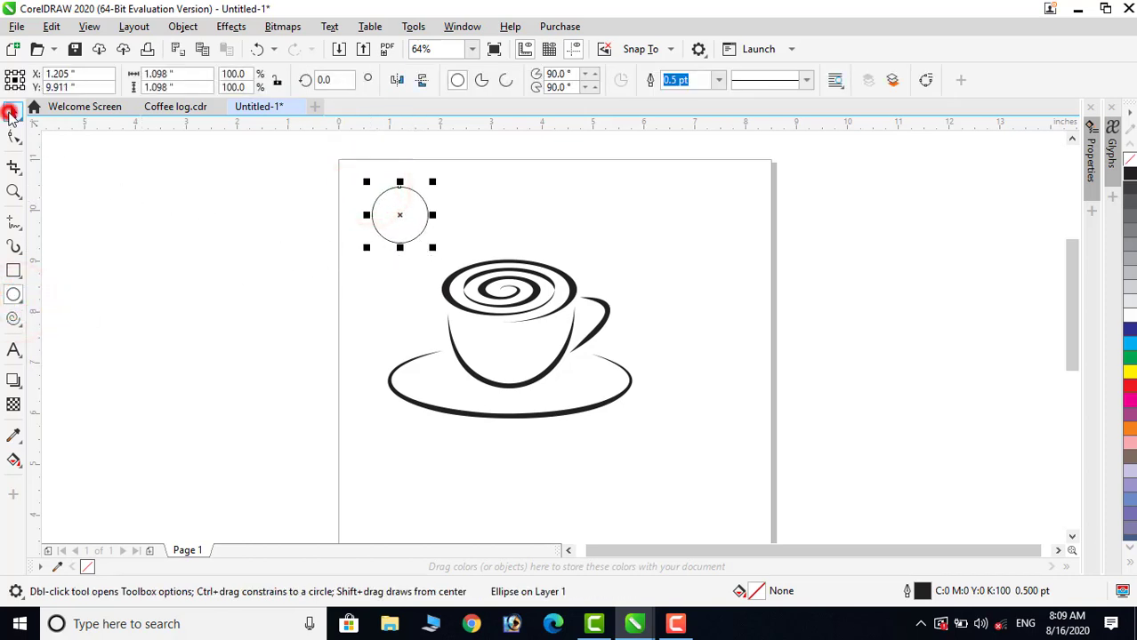
{"action": "left_click", "coordinate": [9, 113]}
{"action": "left_click_drag", "start_coordinate": [400, 213], "coordinate": [437, 212]}
{"action": "right_click", "coordinate": [437, 212]}
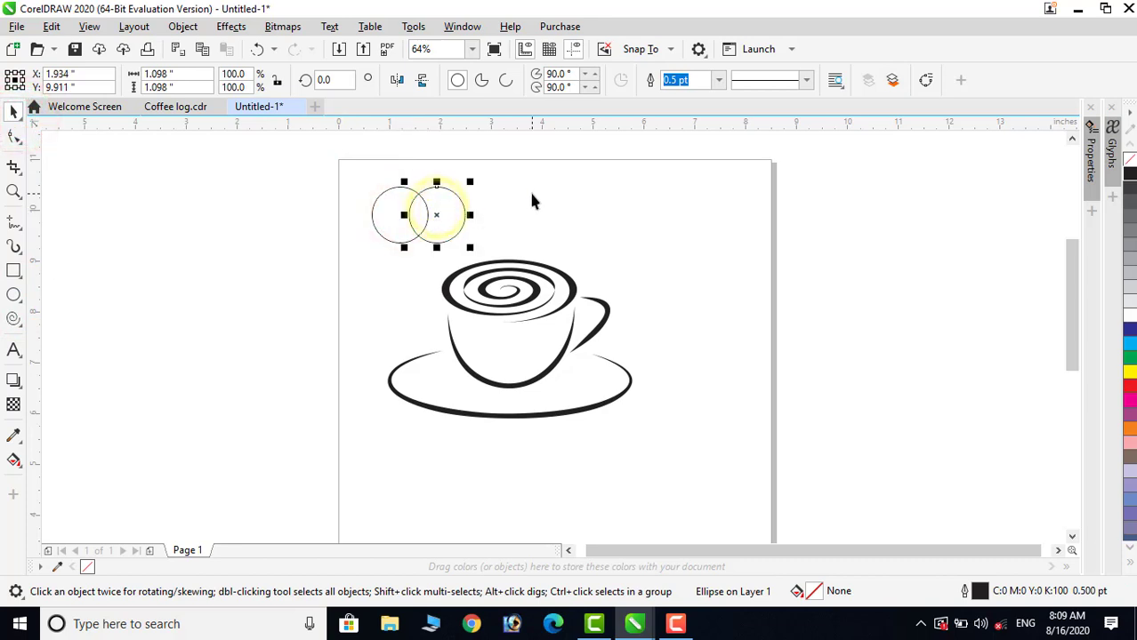
Intersect the two overlapping circles and delete both originals, keeping only the lens shape
{"action": "left_click", "coordinate": [530, 190]}
{"action": "left_click_drag", "start_coordinate": [341, 164], "coordinate": [505, 260]}
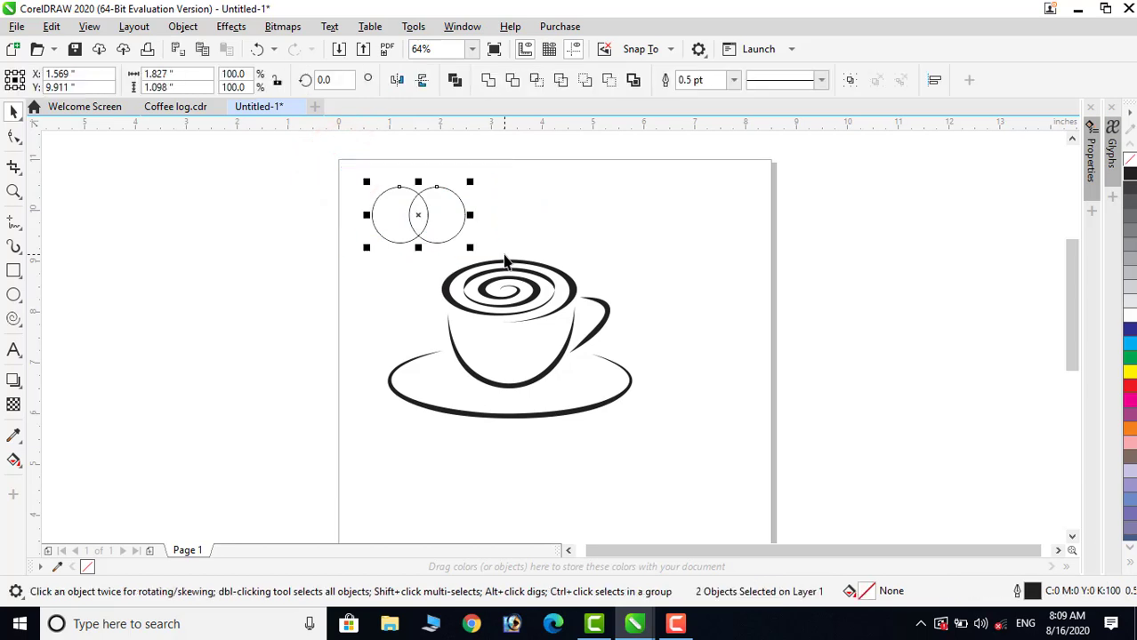
{"action": "left_click", "coordinate": [537, 81]}
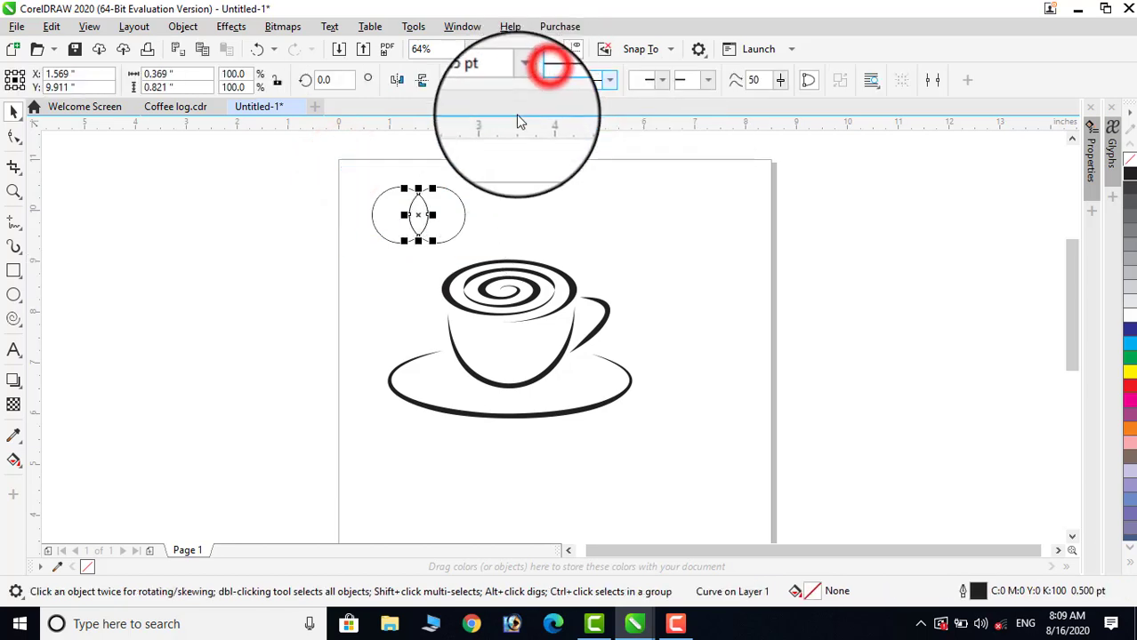
{"action": "left_click", "coordinate": [526, 208]}
{"action": "left_click", "coordinate": [422, 216]}
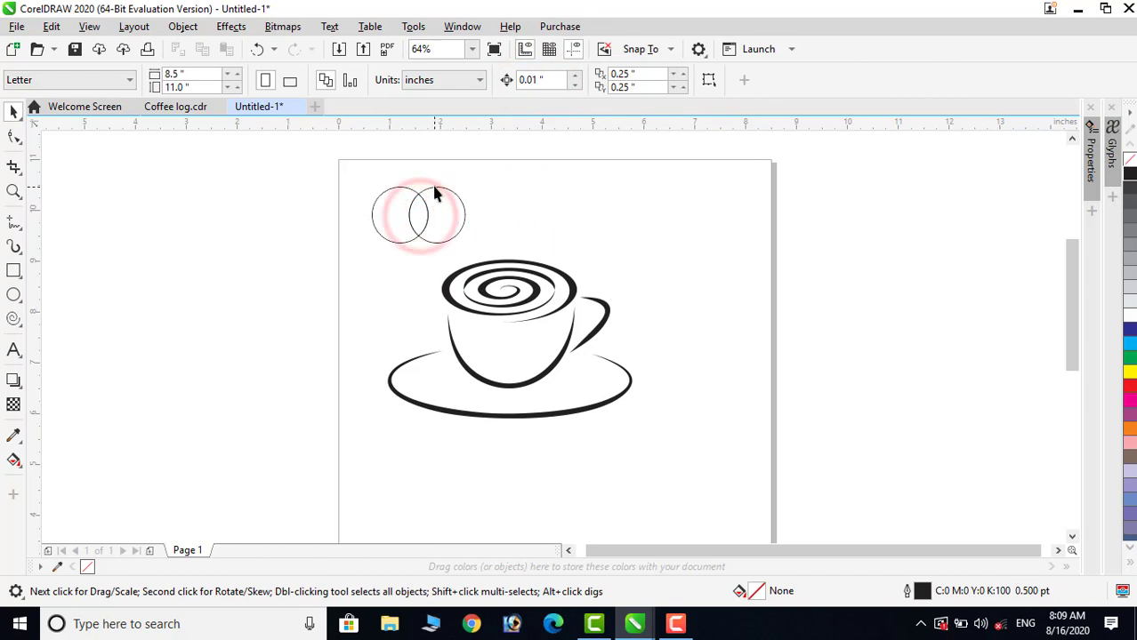
{"action": "left_click", "coordinate": [433, 187]}
{"action": "key", "text": "Delete"}
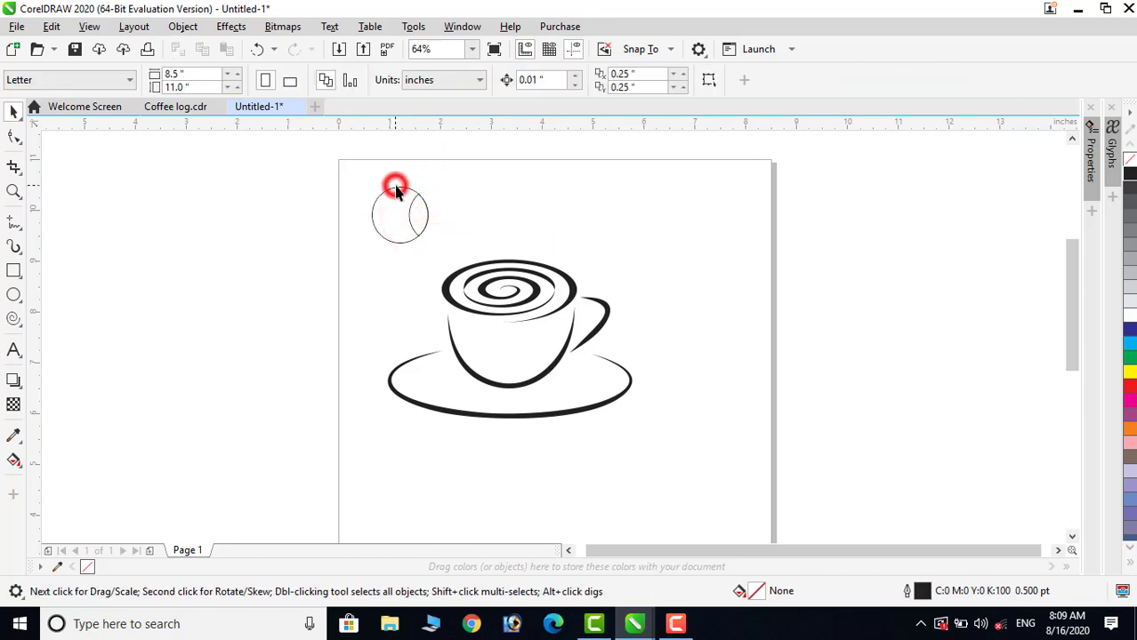
{"action": "left_click", "coordinate": [395, 188]}
{"action": "key", "text": "Delete"}
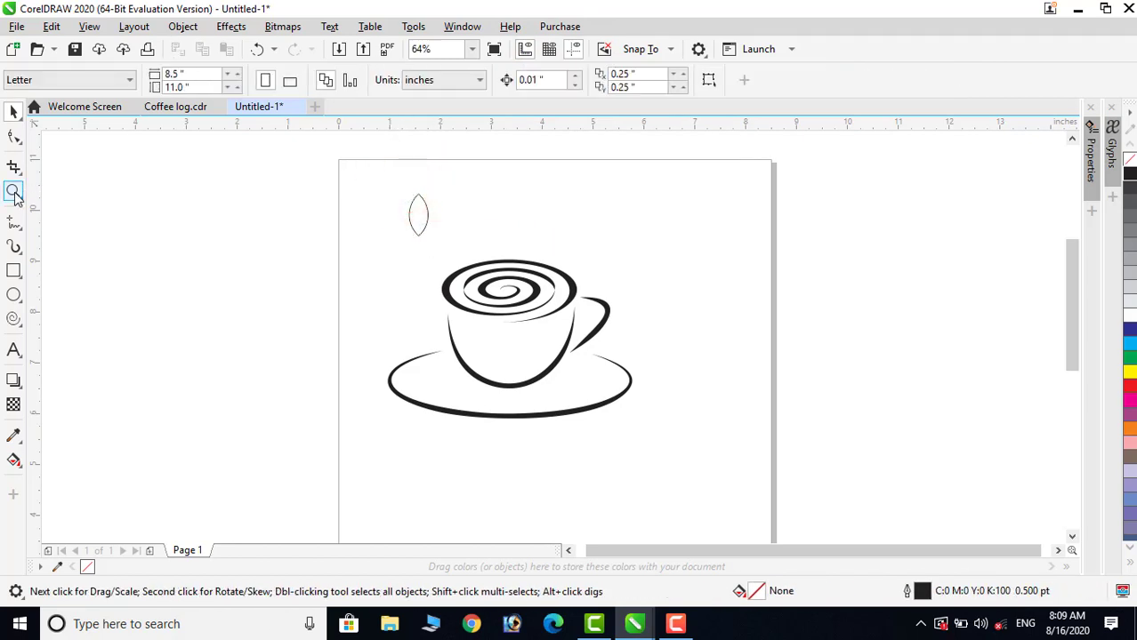
Round the lens shape's lower tip by making its bottom node symmetrical
{"action": "left_click", "coordinate": [14, 193]}
{"action": "left_click_drag", "start_coordinate": [371, 174], "coordinate": [478, 269]}
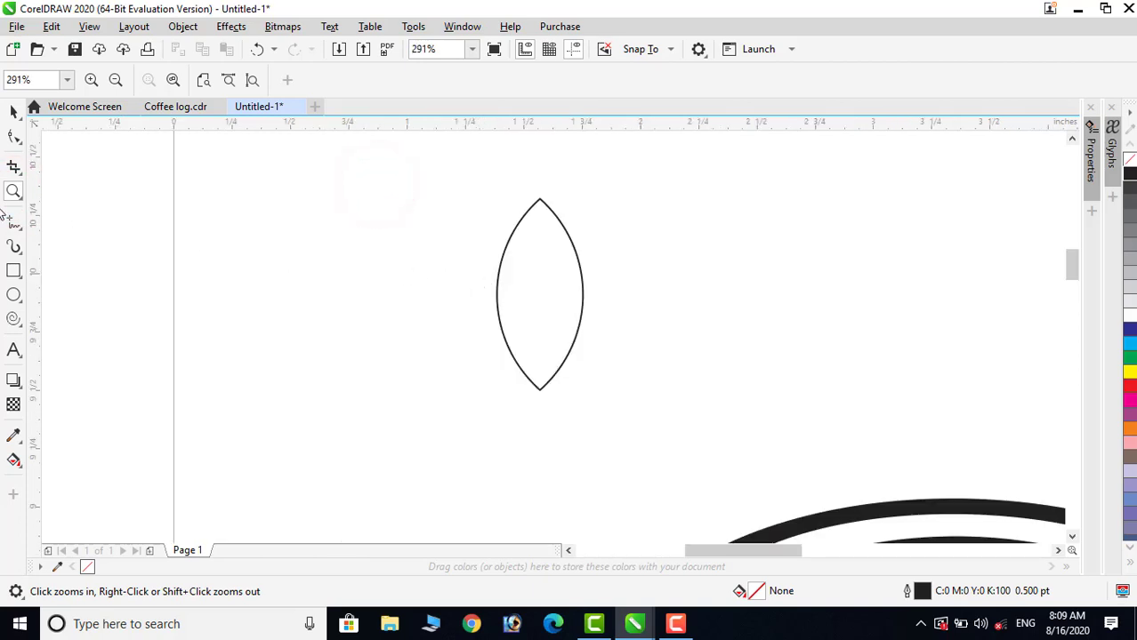
{"action": "left_click", "coordinate": [14, 138]}
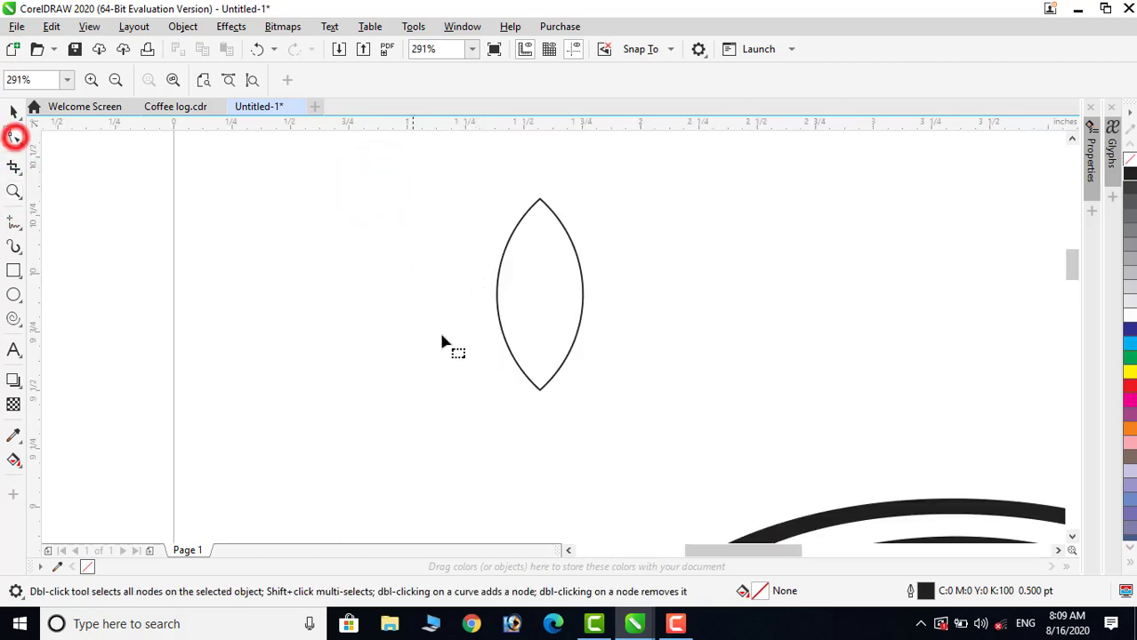
{"action": "left_click", "coordinate": [537, 390]}
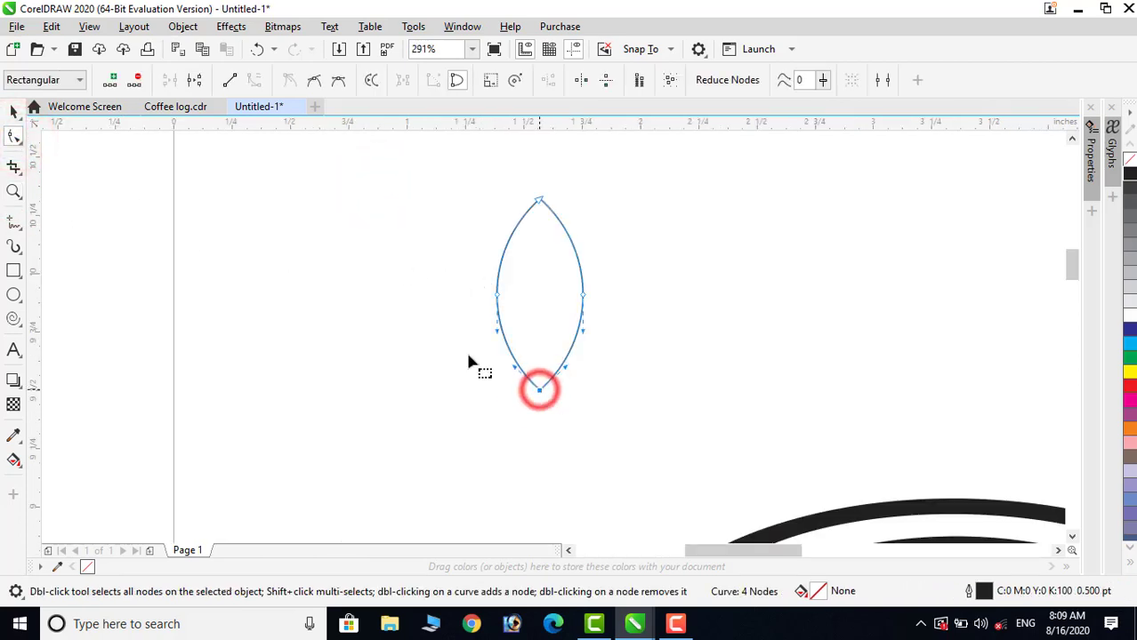
{"action": "left_click", "coordinate": [338, 81]}
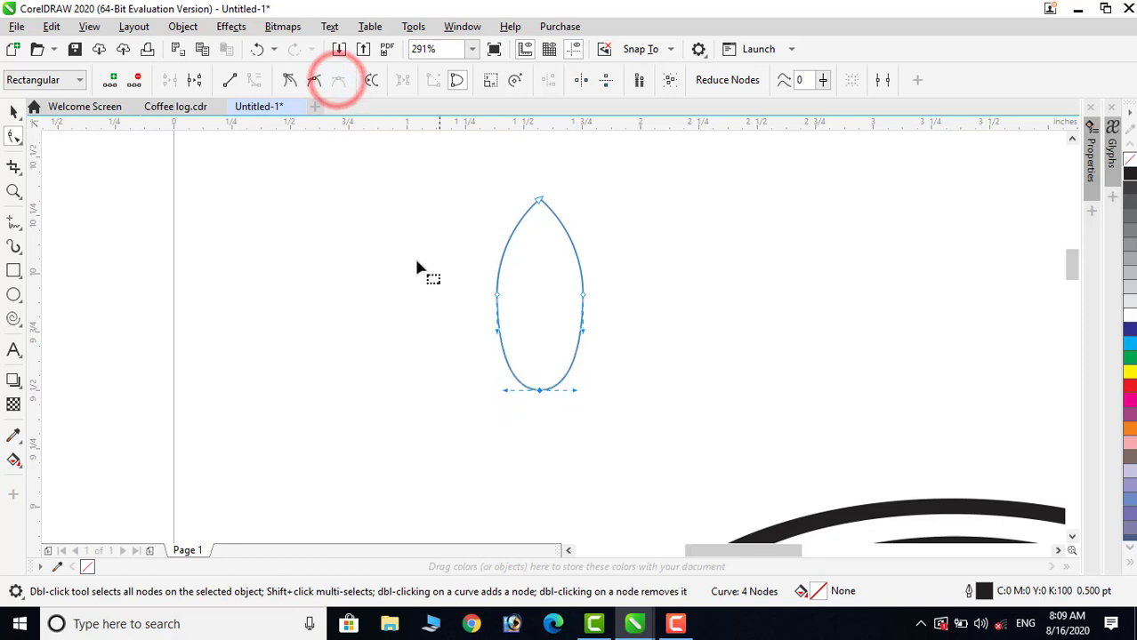
Draw a line from above right of the bean shape to its centre and bend it into a curve through the pointed tip
{"action": "left_click", "coordinate": [15, 224]}
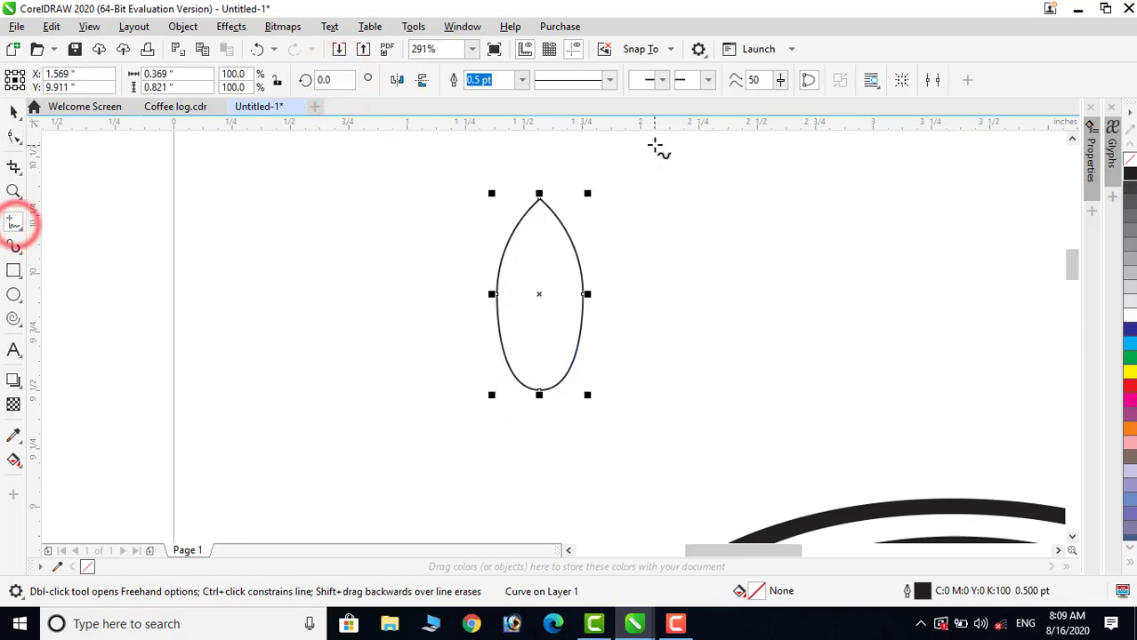
{"action": "left_click", "coordinate": [595, 145]}
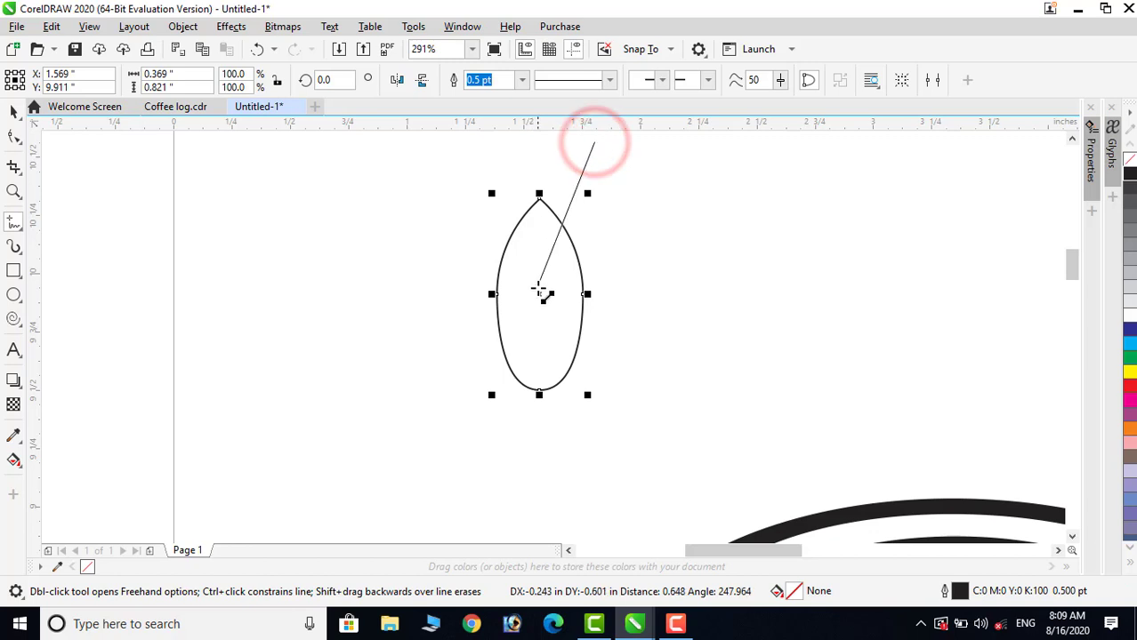
{"action": "left_click", "coordinate": [538, 296]}
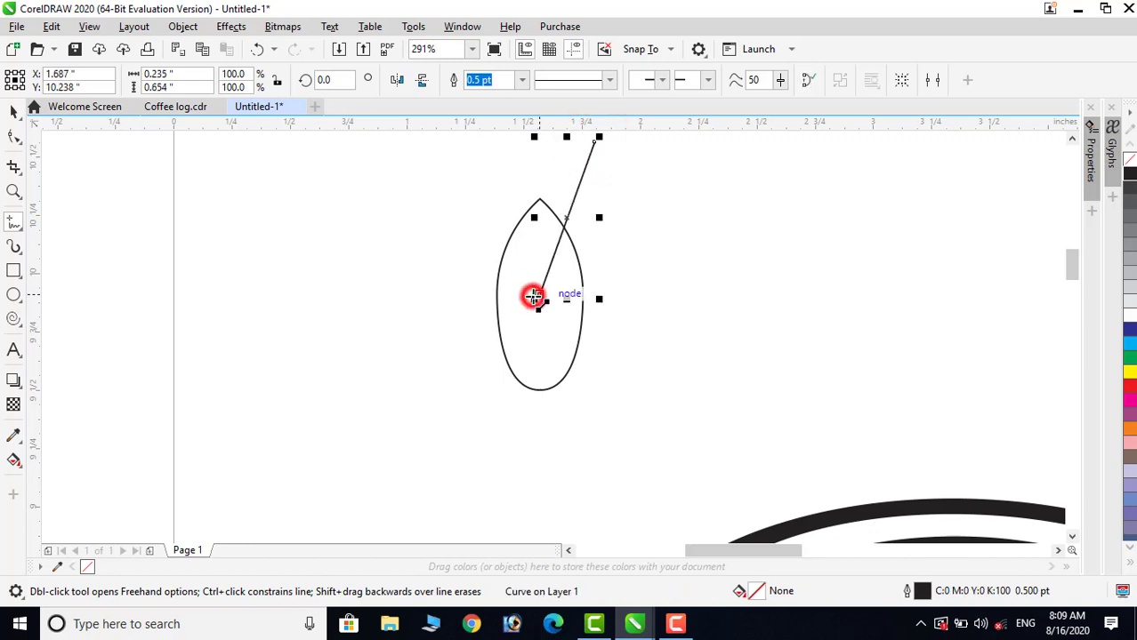
{"action": "left_click", "coordinate": [13, 136]}
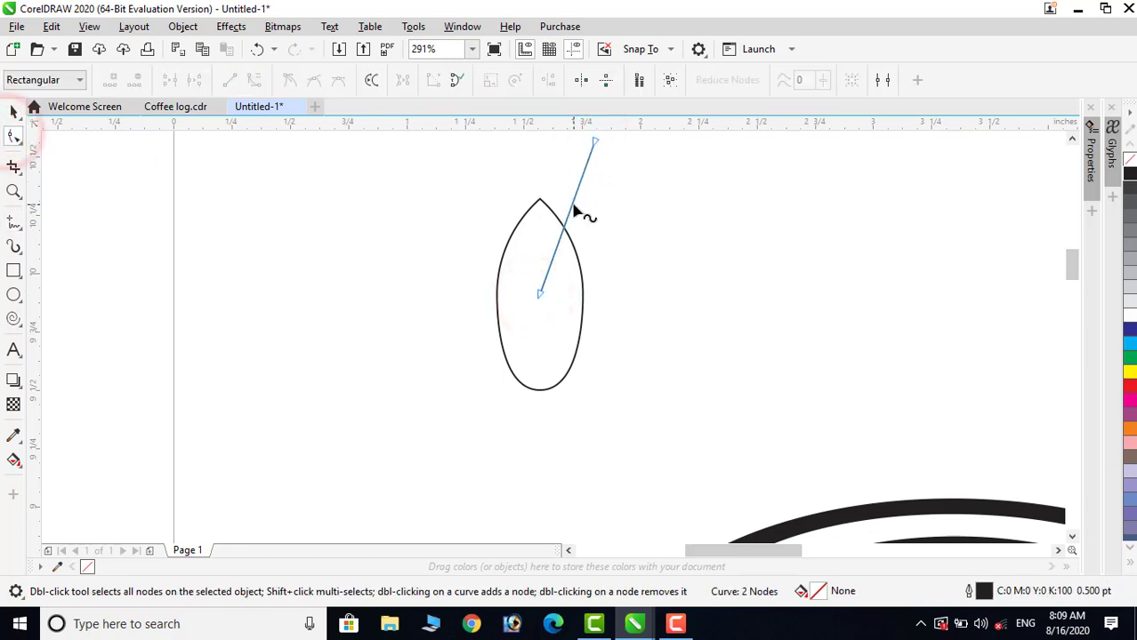
{"action": "left_click", "coordinate": [253, 80]}
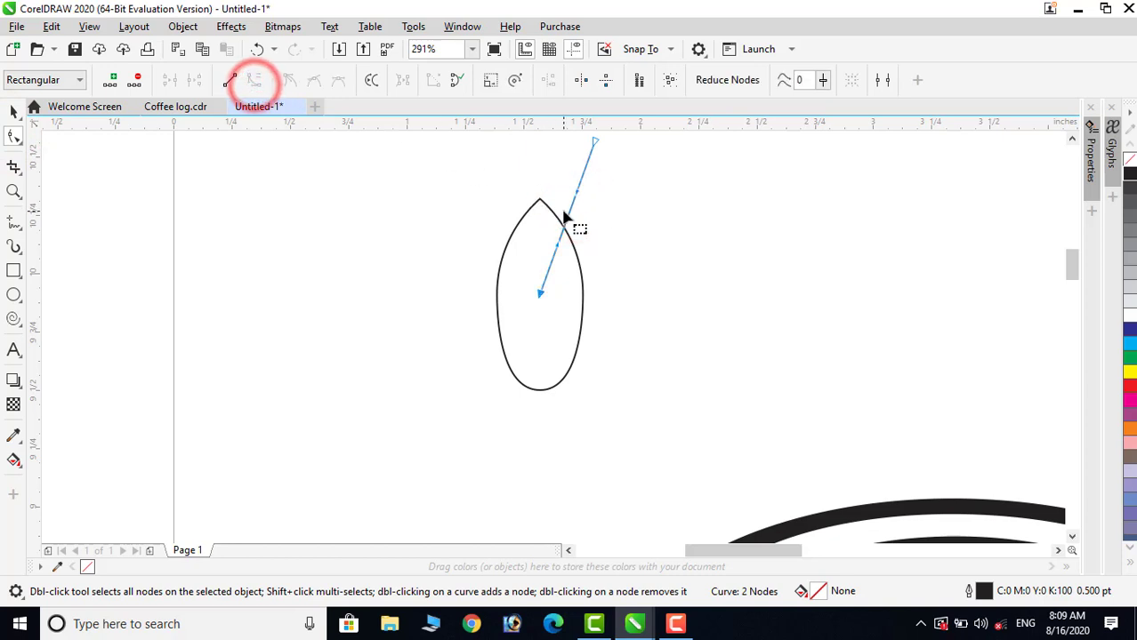
{"action": "left_click_drag", "start_coordinate": [571, 216], "coordinate": [540, 198]}
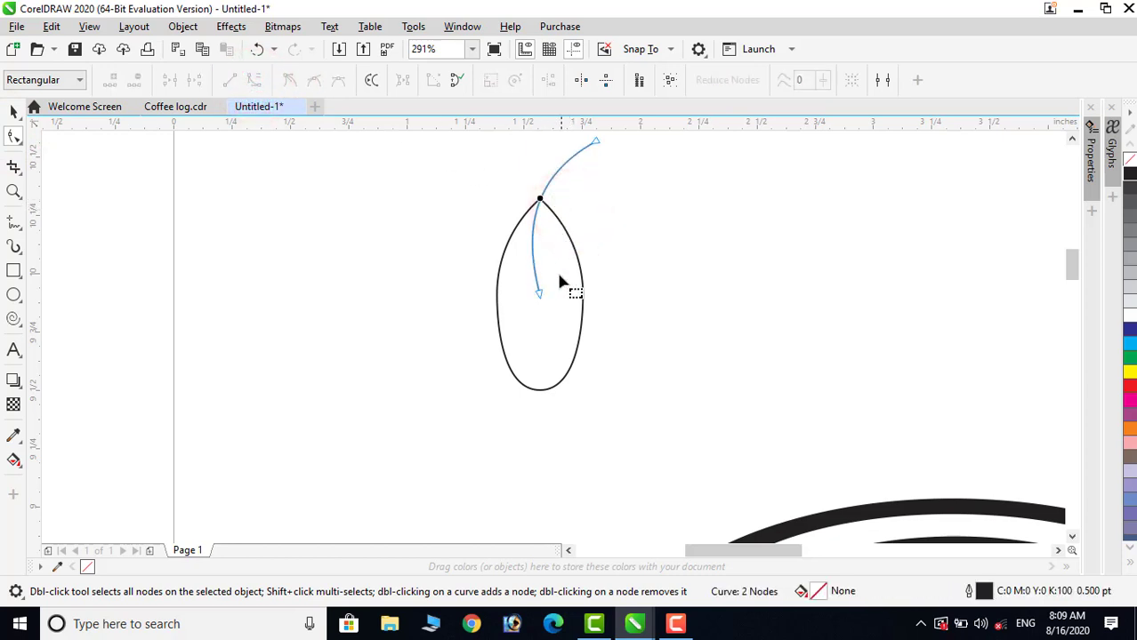
Move the curve's lower end slightly further down inside the bean and adjust its upper handle so it passes through the bean's tip
{"action": "left_click_drag", "start_coordinate": [539, 295], "coordinate": [540, 307]}
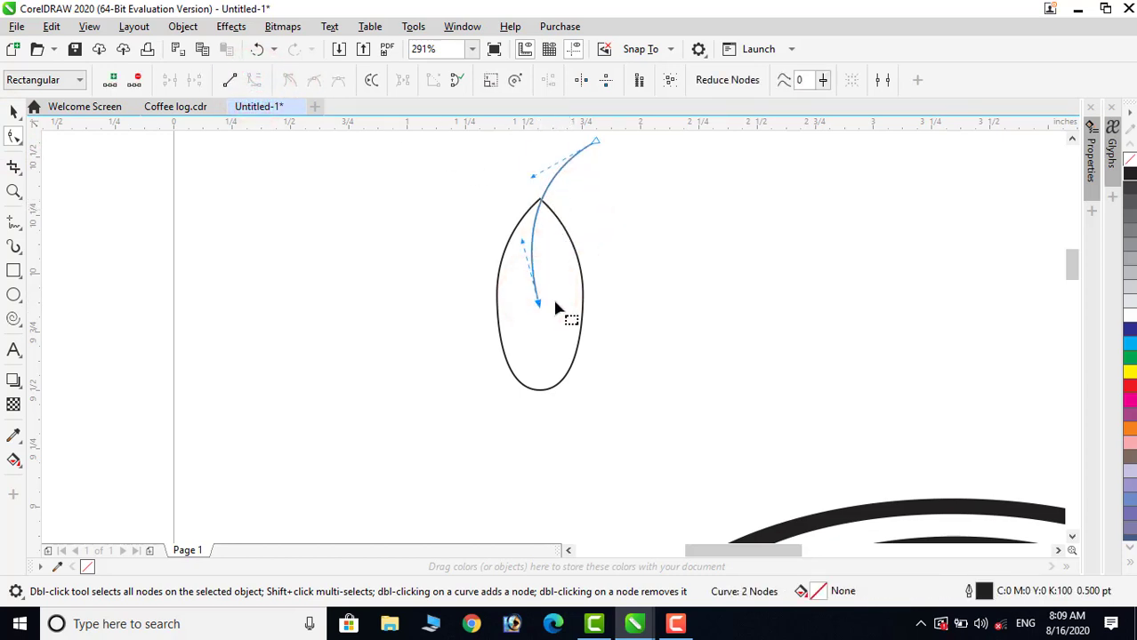
{"action": "left_click_drag", "start_coordinate": [530, 182], "coordinate": [528, 180]}
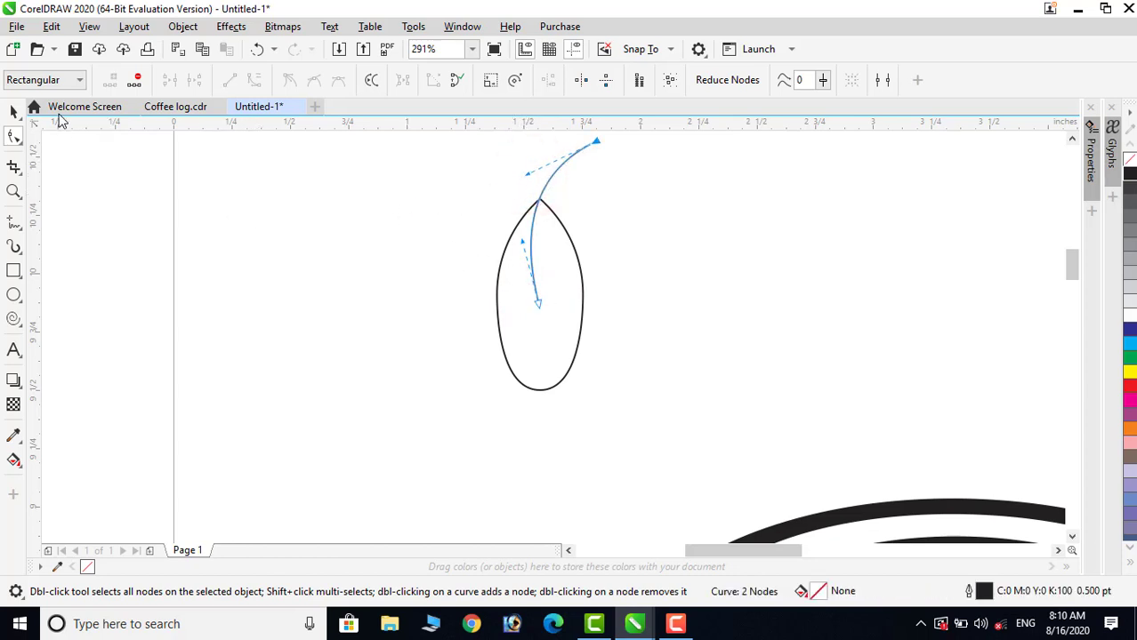
{"action": "left_click", "coordinate": [12, 112]}
{"action": "left_click", "coordinate": [307, 279]}
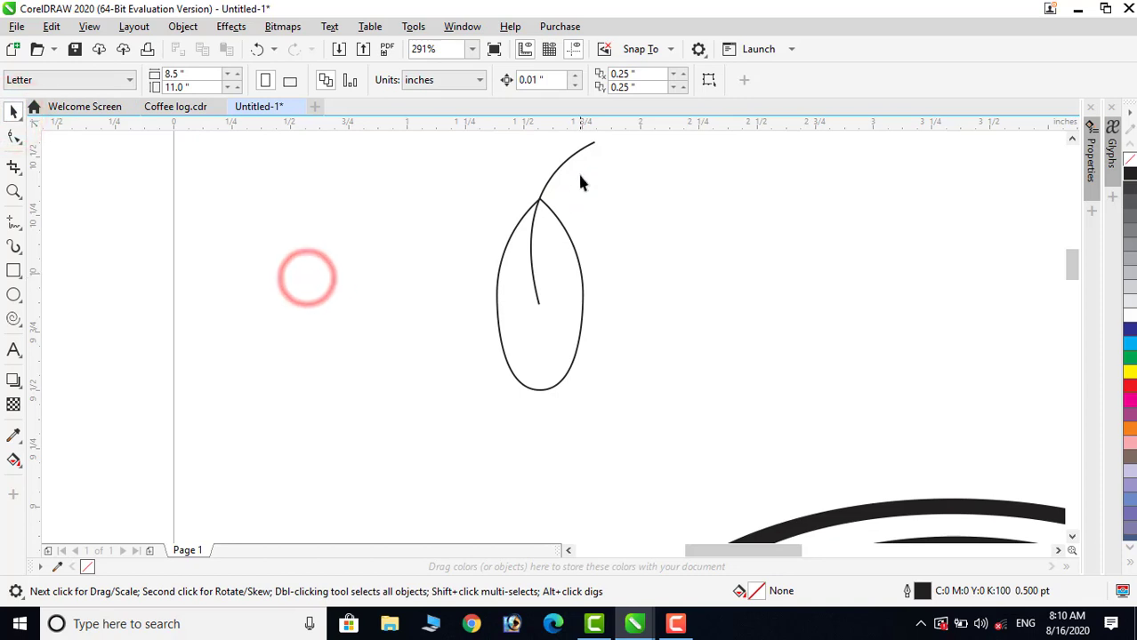
Apply the tapered preset artistic media stroke to the curve and set its width to 0.06 inches
{"action": "left_click", "coordinate": [578, 153]}
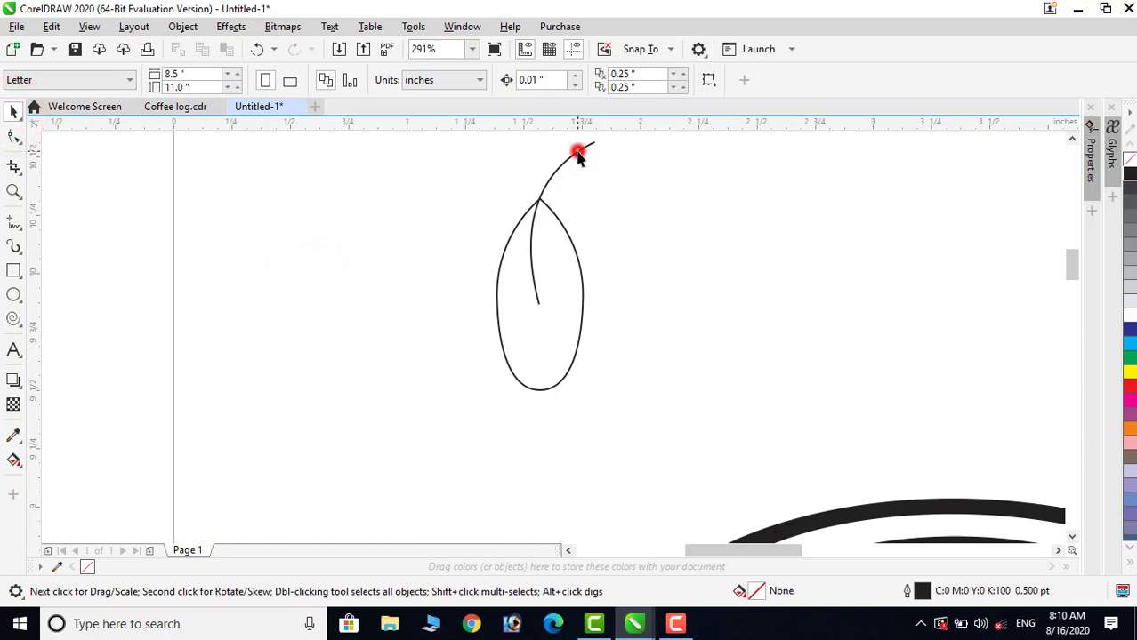
{"action": "left_click", "coordinate": [14, 247]}
{"action": "left_click", "coordinate": [178, 79]}
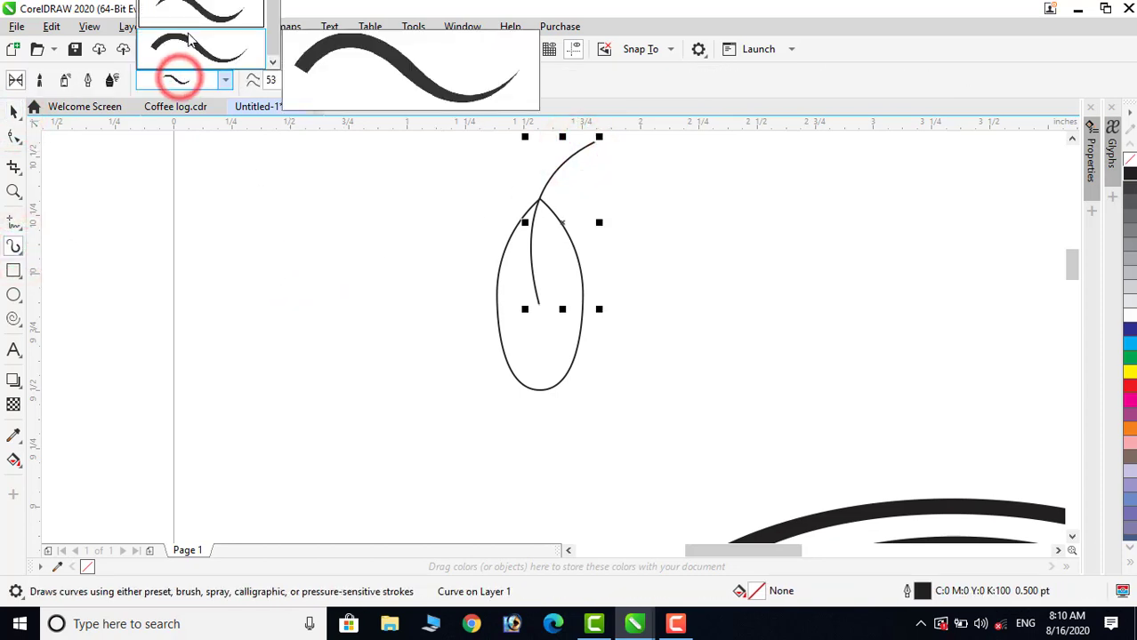
{"action": "left_click", "coordinate": [194, 53]}
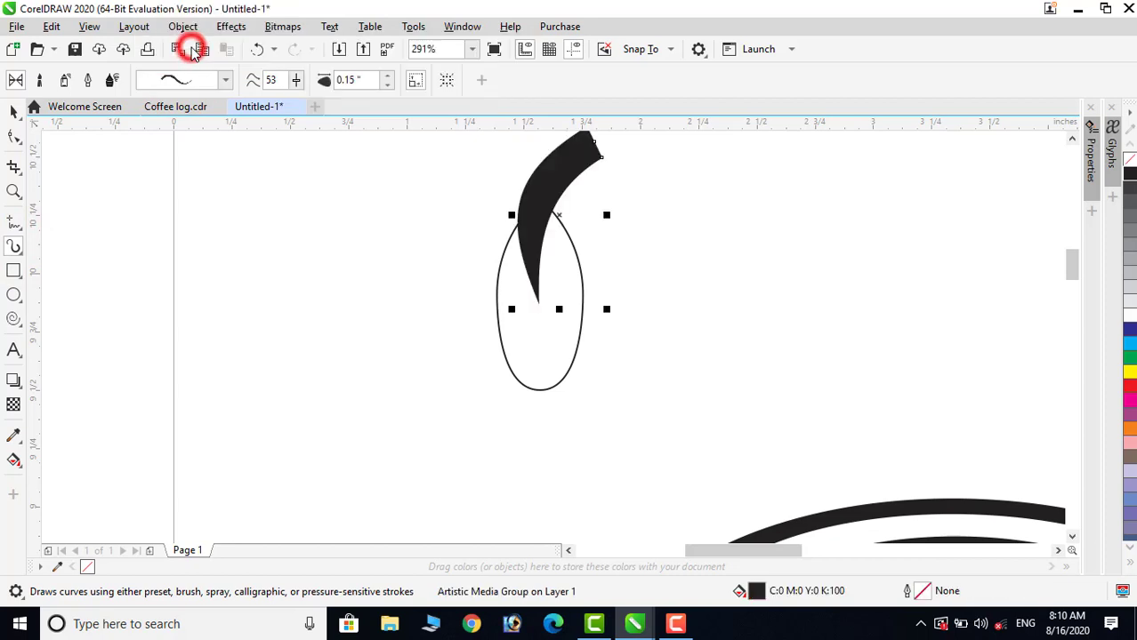
{"action": "left_click", "coordinate": [388, 86]}
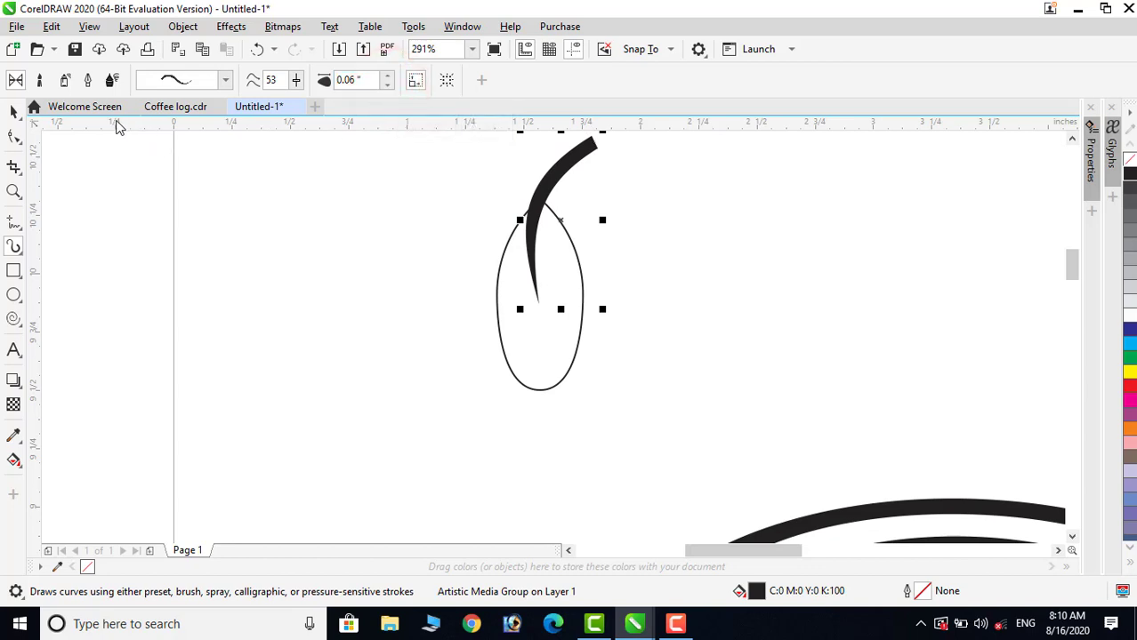
Break the artistic media group apart and delete its control curve, keeping only the tapered stroke
{"action": "left_click", "coordinate": [9, 114]}
{"action": "left_click", "coordinate": [678, 195]}
{"action": "left_click", "coordinate": [571, 157]}
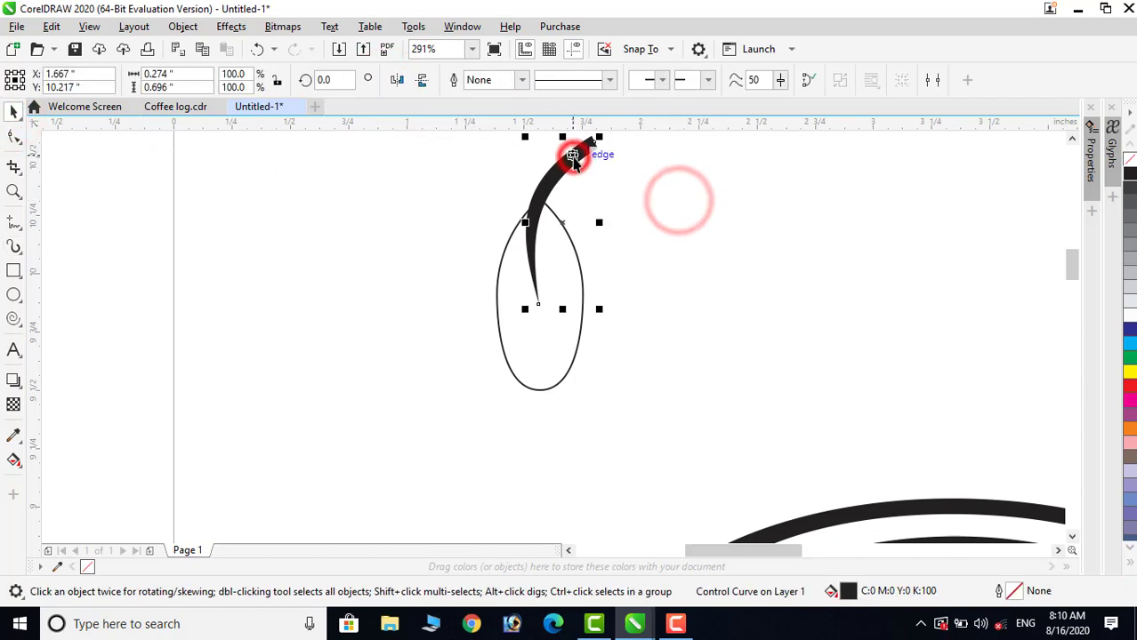
{"action": "right_click", "coordinate": [572, 156]}
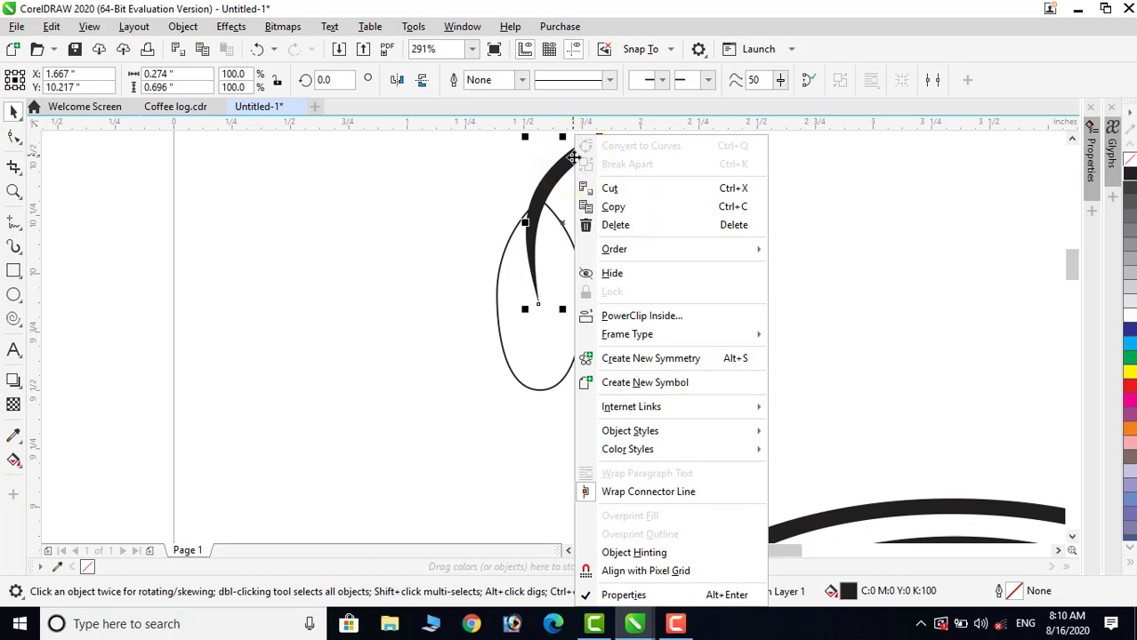
{"action": "left_click", "coordinate": [898, 226]}
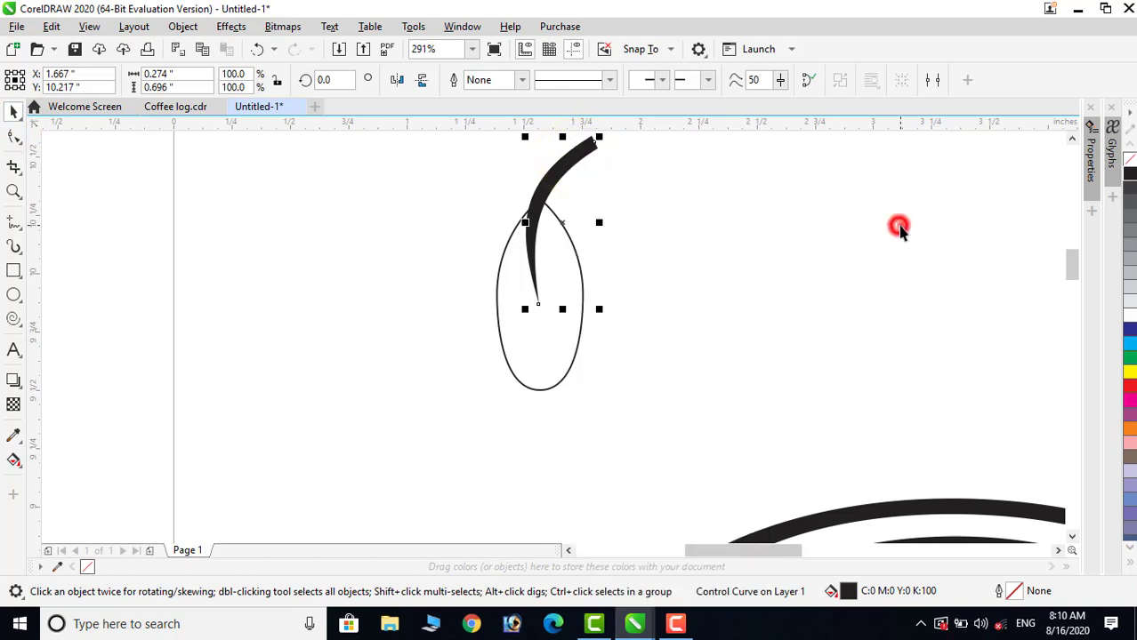
{"action": "left_click", "coordinate": [593, 153]}
{"action": "right_click", "coordinate": [594, 153]}
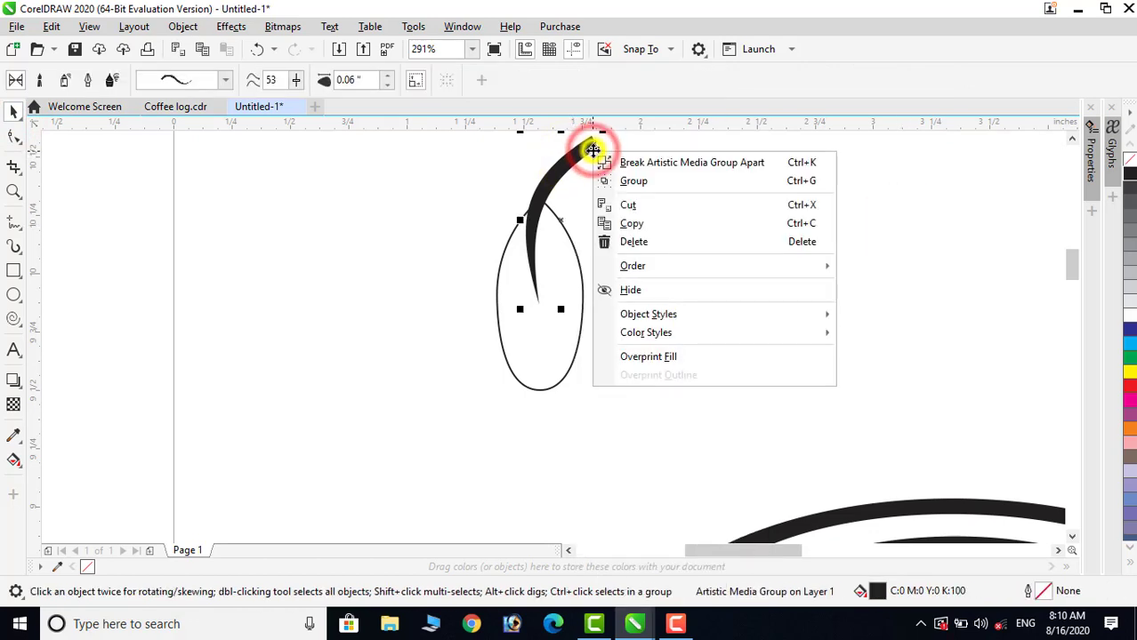
{"action": "left_click", "coordinate": [654, 165]}
{"action": "left_click", "coordinate": [667, 176]}
{"action": "left_click", "coordinate": [583, 152]}
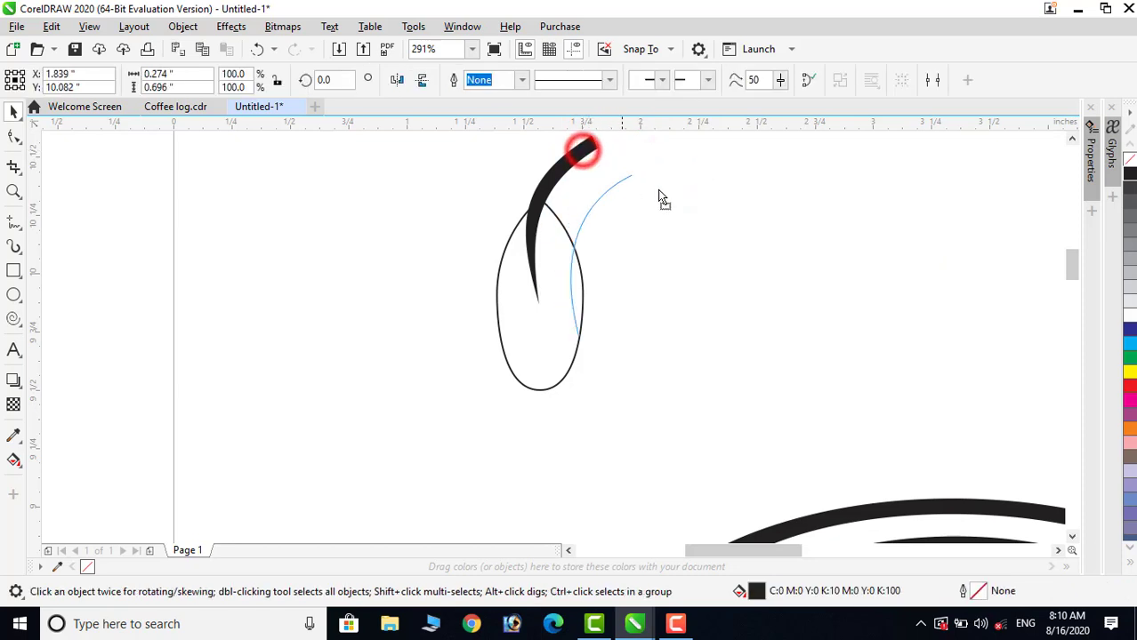
{"action": "left_click_drag", "start_coordinate": [663, 197], "coordinate": [739, 209]}
{"action": "left_click", "coordinate": [644, 197]}
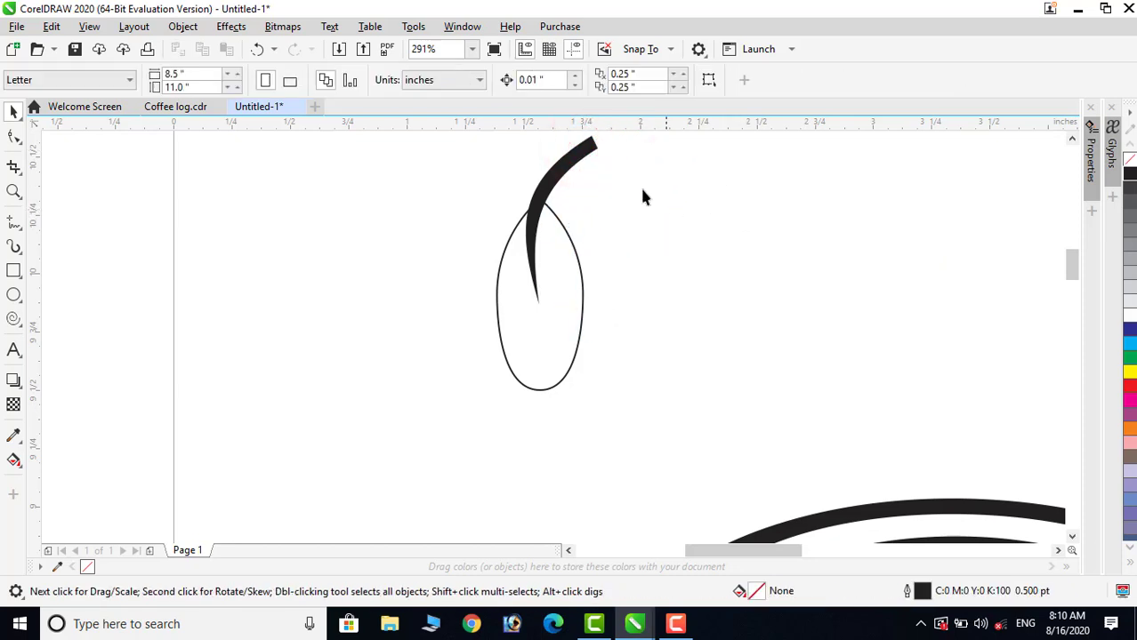
Trim the bean shape with the tapered stroke and delete the stroke, leaving a curved notch in the bean
{"action": "left_click", "coordinate": [576, 161]}
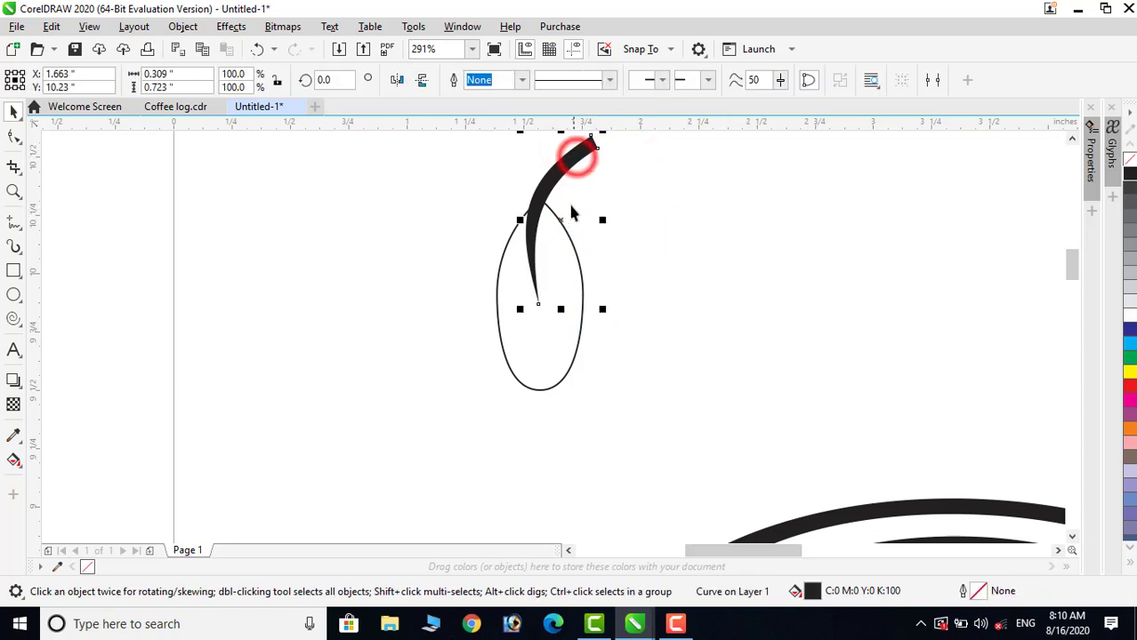
{"action": "left_click", "coordinate": [576, 358], "text": "shift"}
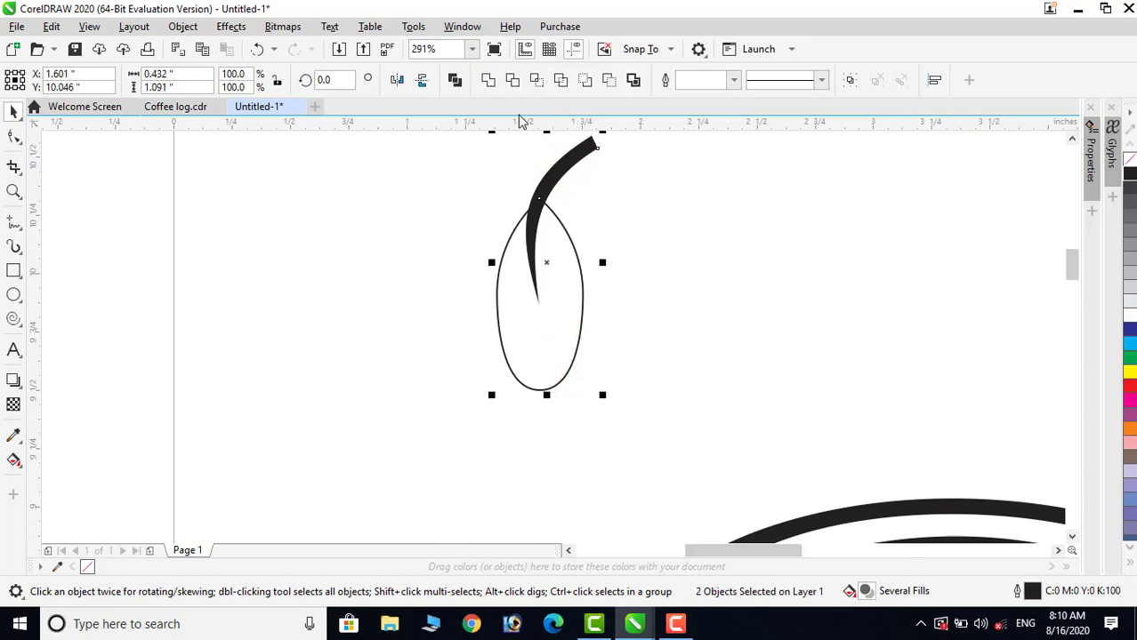
{"action": "left_click", "coordinate": [510, 85]}
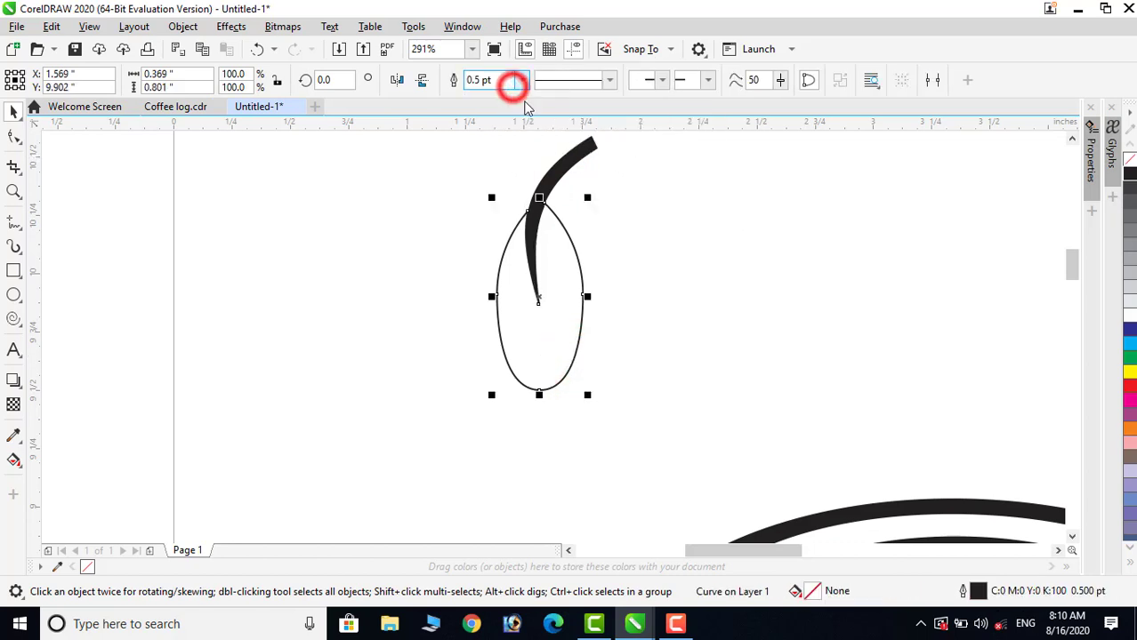
{"action": "left_click", "coordinate": [655, 206]}
{"action": "left_click", "coordinate": [578, 153]}
{"action": "key", "text": "Delete"}
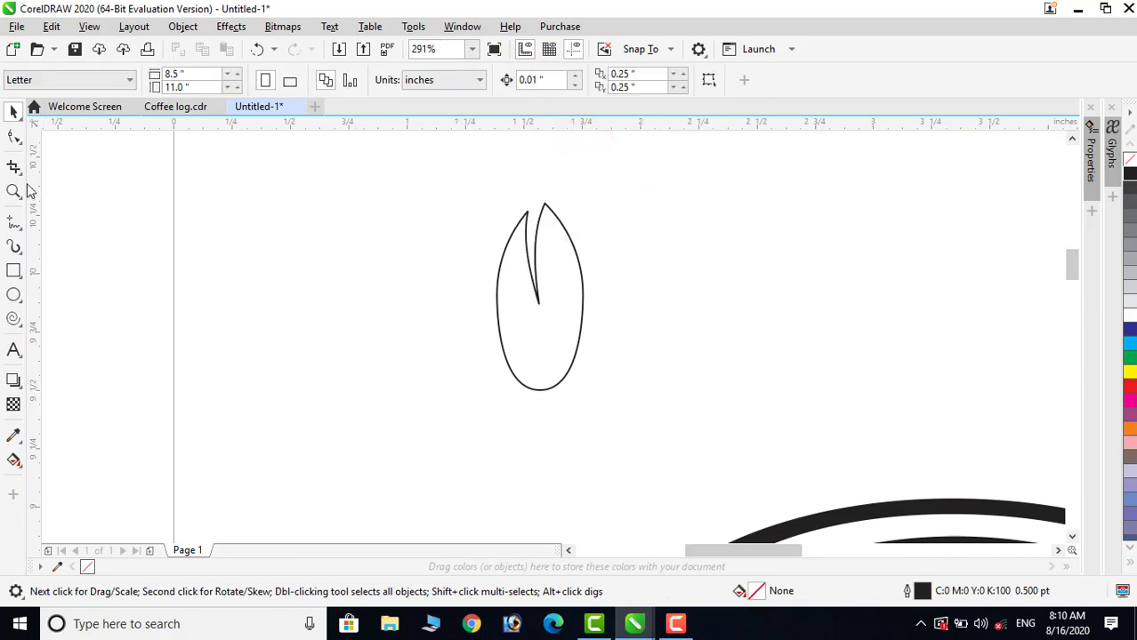
Make the bean proportionally wider and scale it down to about 0.294 by 0.459 inches, keeping it upright
{"action": "left_click", "coordinate": [583, 298]}
{"action": "left_click_drag", "start_coordinate": [591, 297], "coordinate": [610, 297]}
{"action": "scroll", "coordinate": [628, 300], "scroll_direction": "down", "scroll_amount": 4}
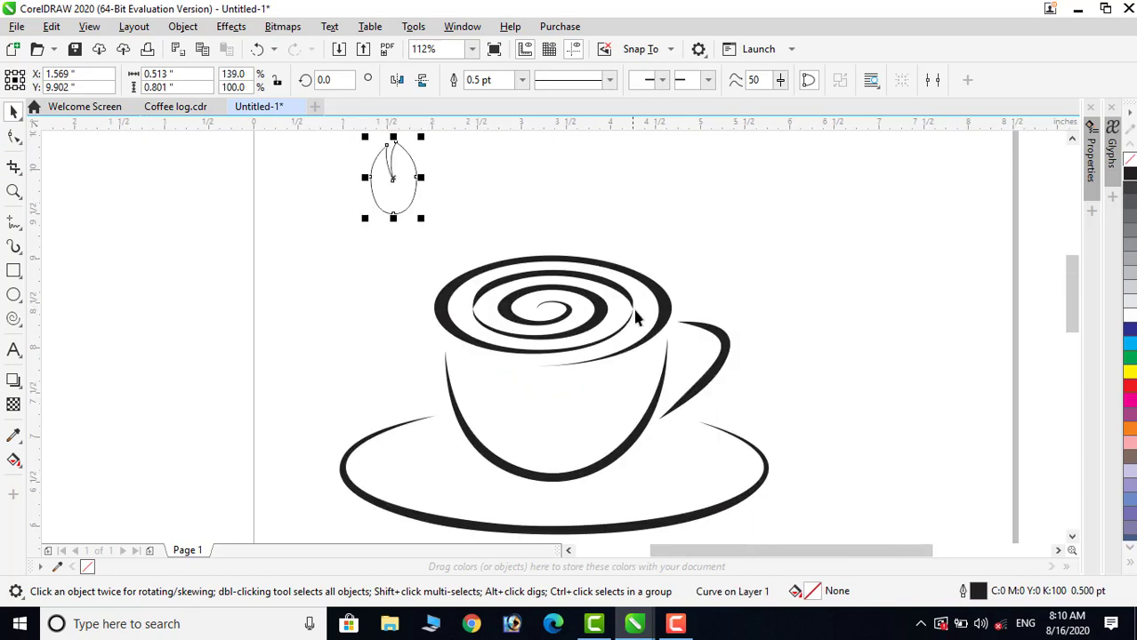
{"action": "left_click_drag", "start_coordinate": [421, 142], "coordinate": [394, 197]}
{"action": "left_click", "coordinate": [389, 199]}
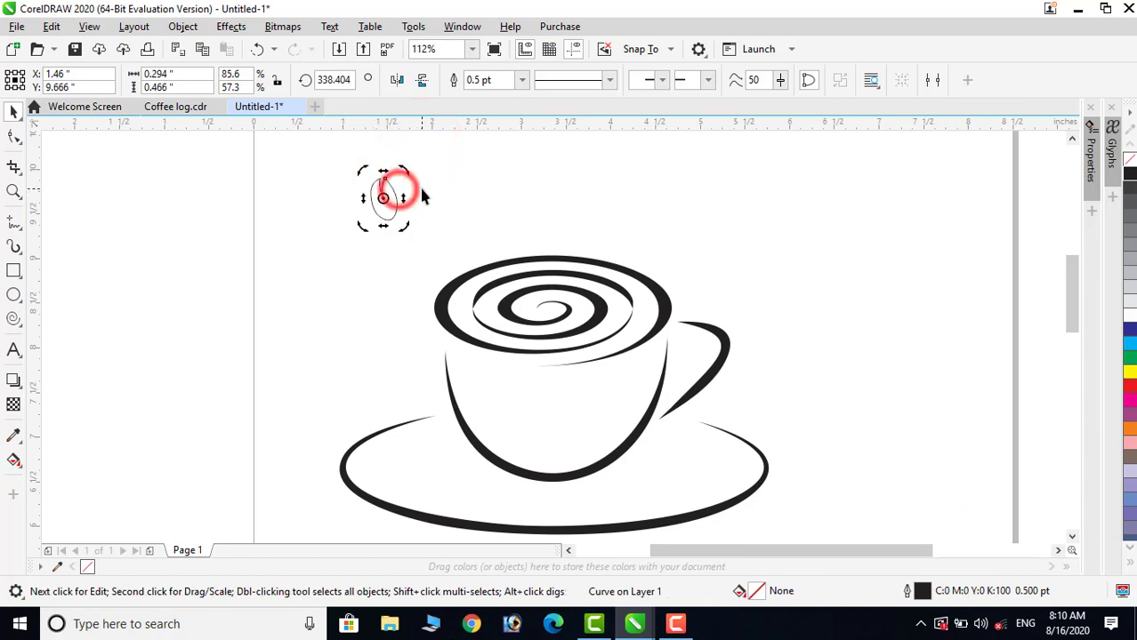
{"action": "left_click", "coordinate": [419, 185]}
{"action": "left_click", "coordinate": [399, 203]}
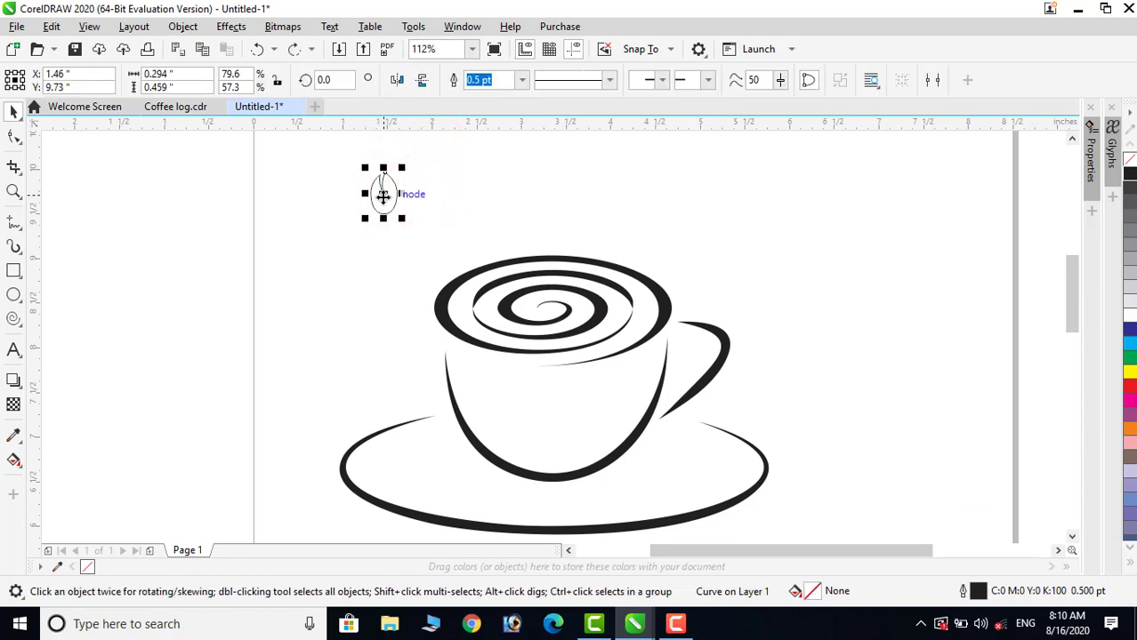
Move the bean onto the left part of the saucer and fill it with black
{"action": "left_click_drag", "start_coordinate": [383, 196], "coordinate": [403, 462]}
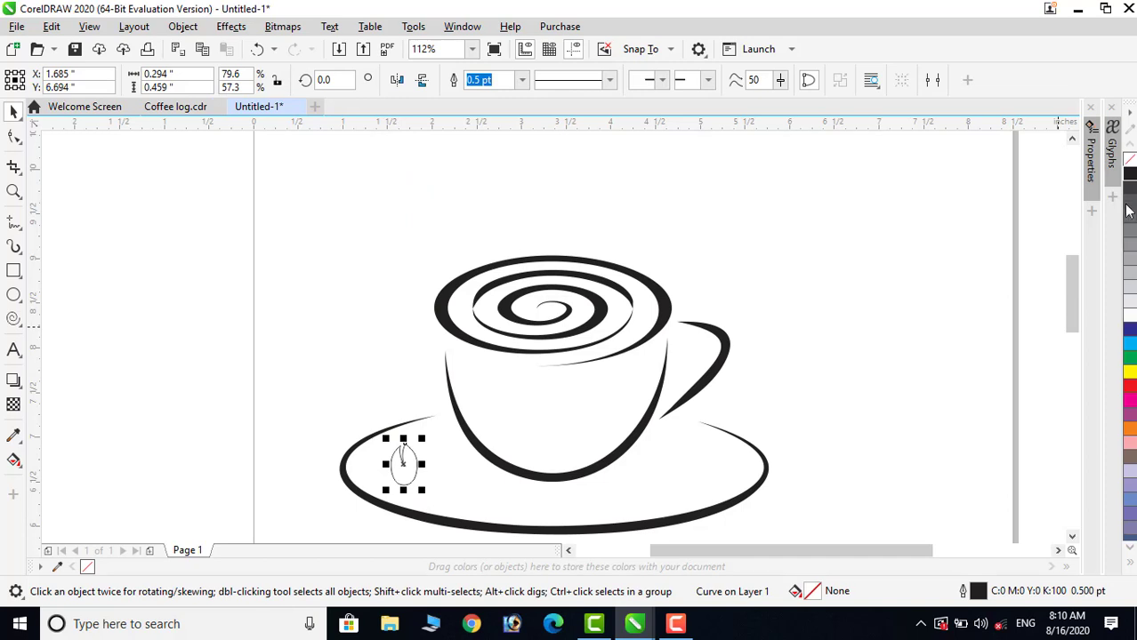
{"action": "left_click", "coordinate": [1129, 175]}
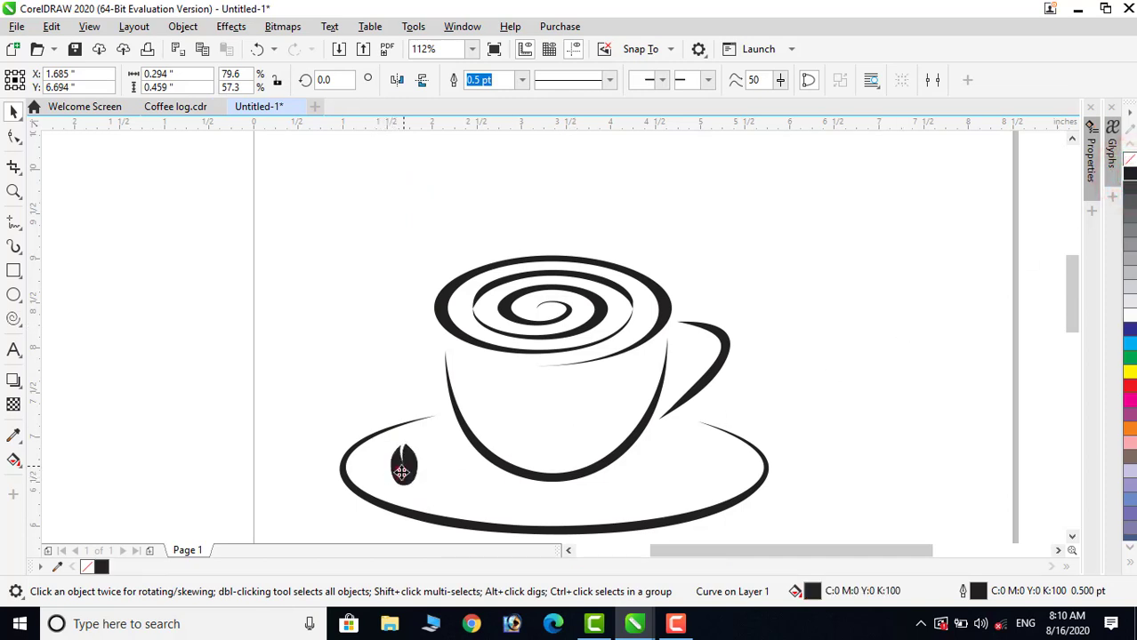
Rotate the bean to about 34.37 degrees, shrink it, and place a copy just to its upper right on the saucer
{"action": "left_click", "coordinate": [402, 469]}
{"action": "left_click_drag", "start_coordinate": [426, 492], "coordinate": [424, 488]}
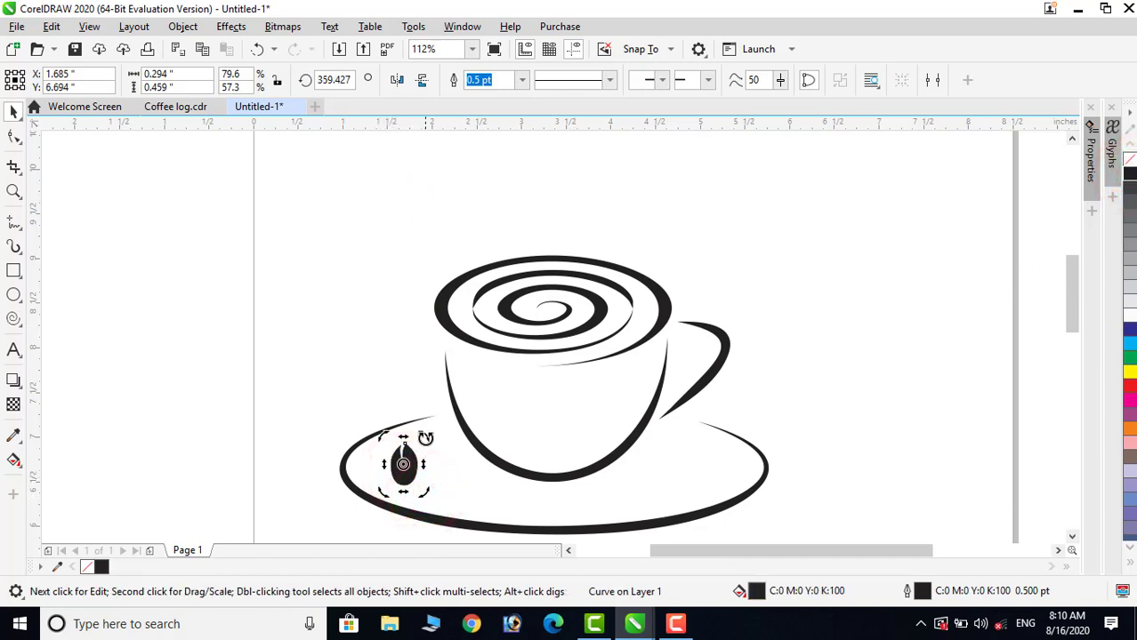
{"action": "mouse_move", "coordinate": [425, 437]}
{"action": "left_mouse_down"}
{"action": "mouse_move", "coordinate": [411, 433]}
{"action": "mouse_move", "coordinate": [427, 441]}
{"action": "mouse_move", "coordinate": [404, 459]}
{"action": "mouse_move", "coordinate": [426, 471]}
{"action": "mouse_move", "coordinate": [431, 451]}
{"action": "left_mouse_up"}
{"action": "left_click", "coordinate": [276, 407]}
{"action": "left_click", "coordinate": [402, 464]}
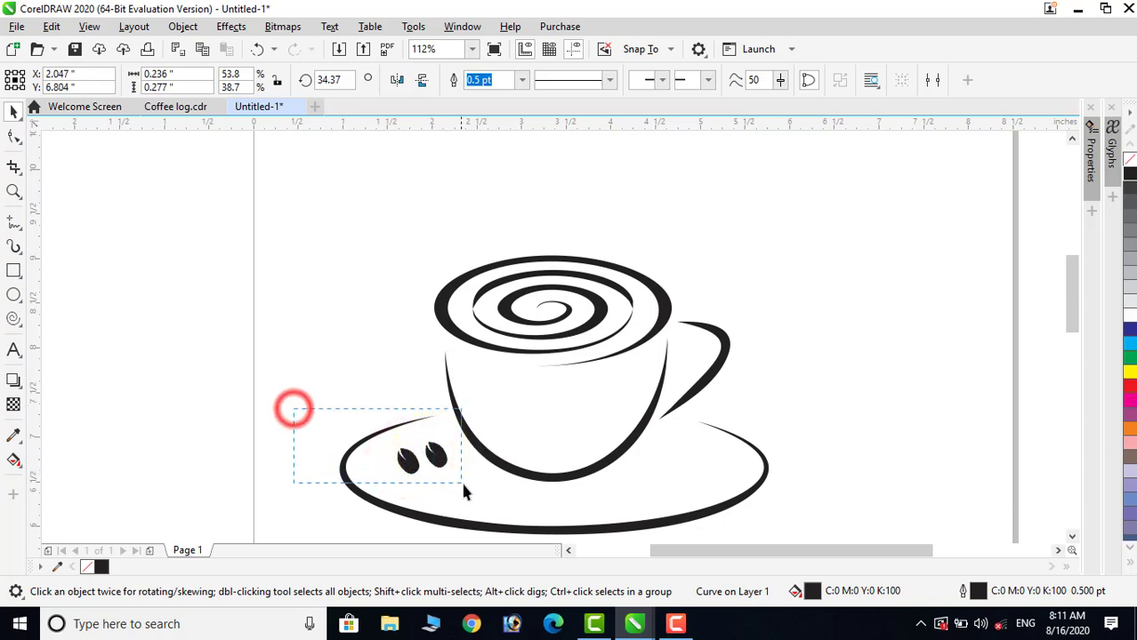
Copy the pair of beans to the right part of the saucer and mirror the copy horizontally
{"action": "left_click_drag", "start_coordinate": [462, 491], "coordinate": [463, 492]}
{"action": "left_click_drag", "start_coordinate": [409, 458], "coordinate": [671, 510]}
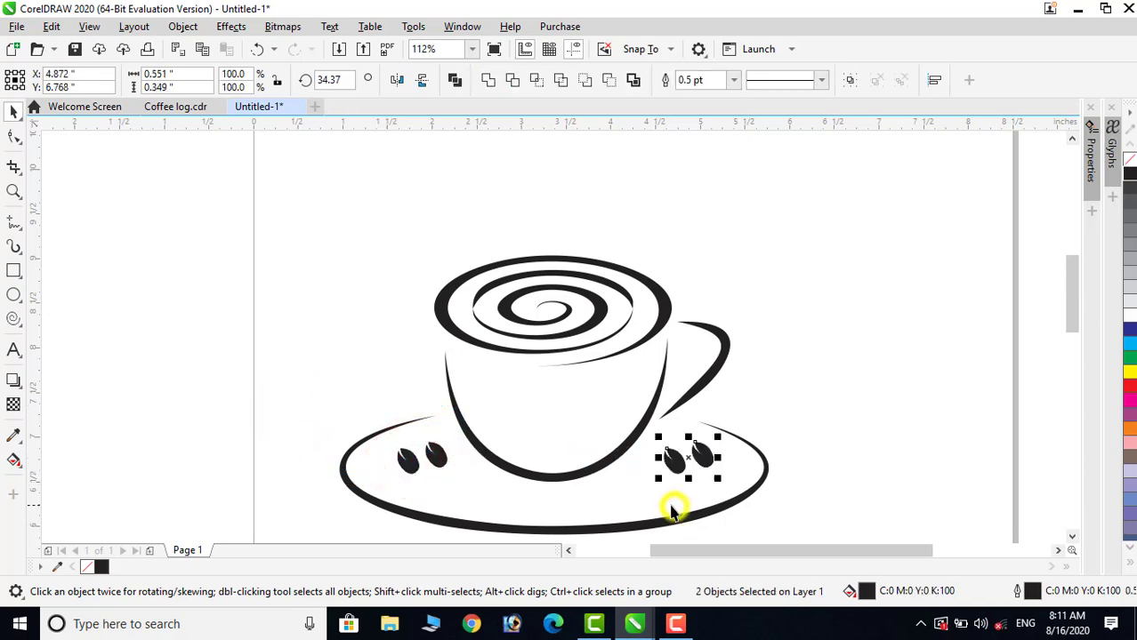
{"action": "left_click", "coordinate": [397, 81]}
{"action": "left_click", "coordinate": [860, 444]}
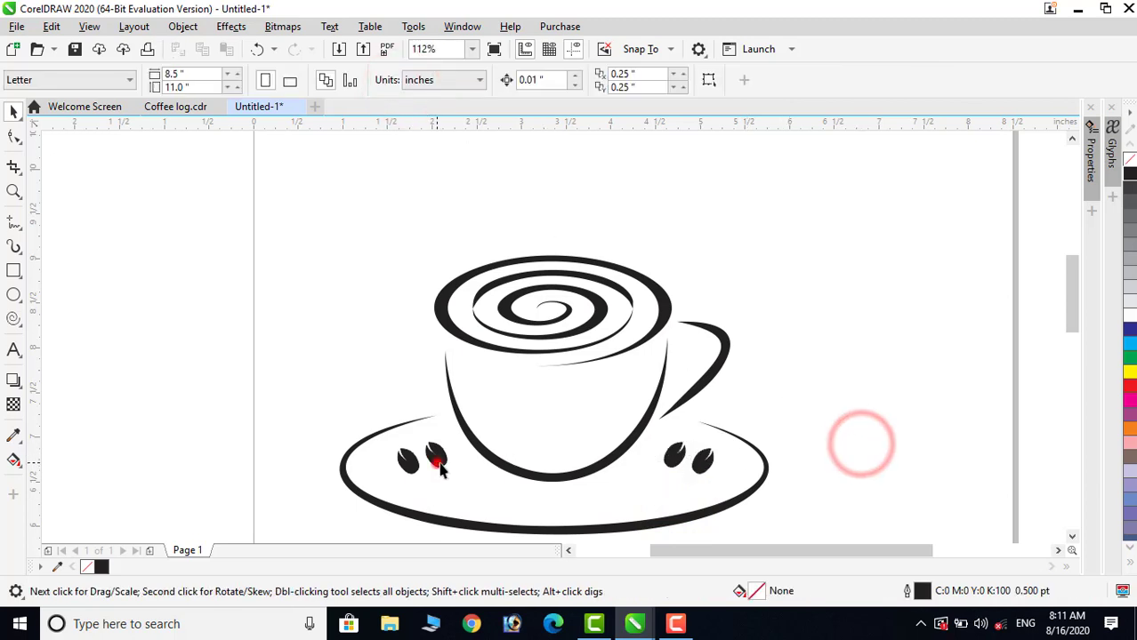
Place two copied beans mirroring each other on the saucer's front below the cup and nudge the pair left towards the centre
{"action": "left_click_drag", "start_coordinate": [439, 464], "coordinate": [553, 506]}
{"action": "left_click", "coordinate": [792, 479]}
{"action": "left_click_drag", "start_coordinate": [819, 478], "coordinate": [529, 525]}
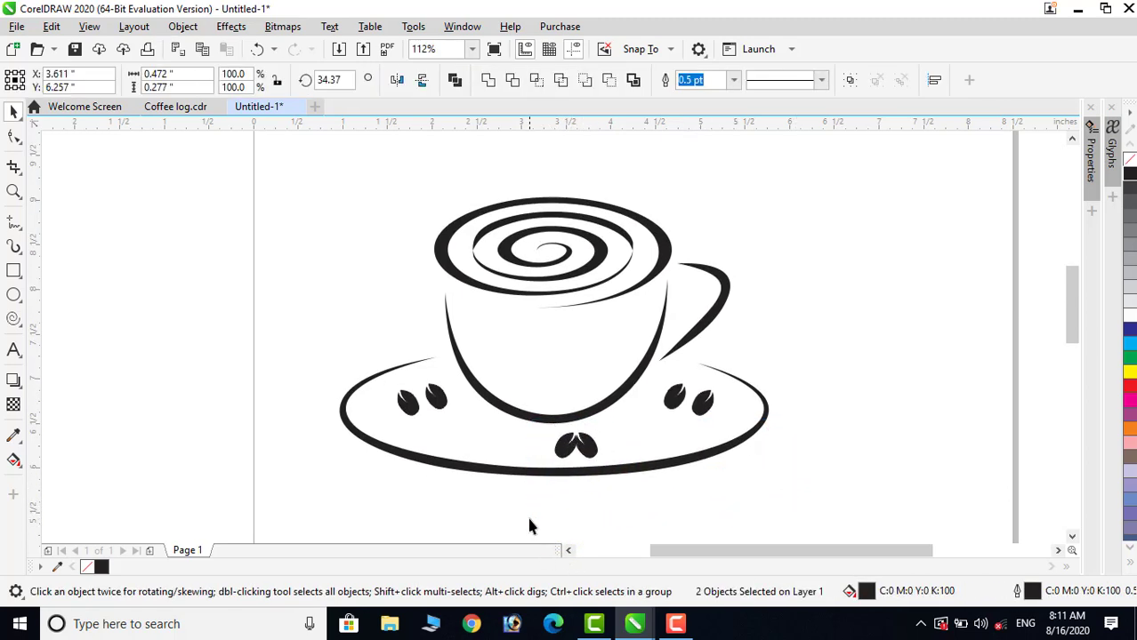
{"action": "key", "text": "Left"}
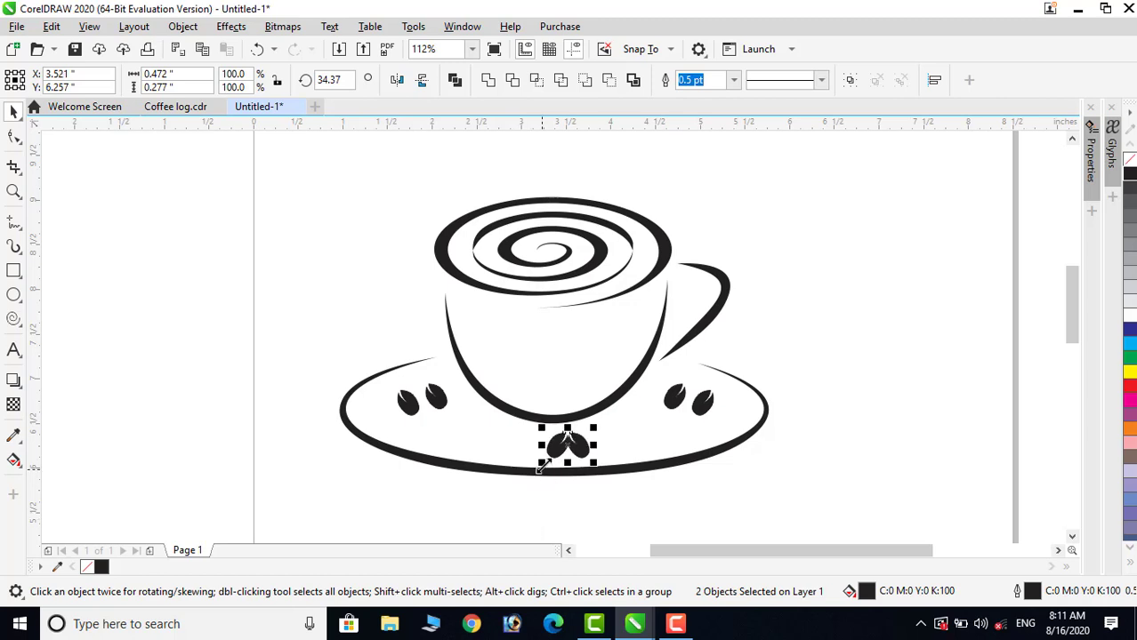
{"action": "left_click", "coordinate": [893, 370]}
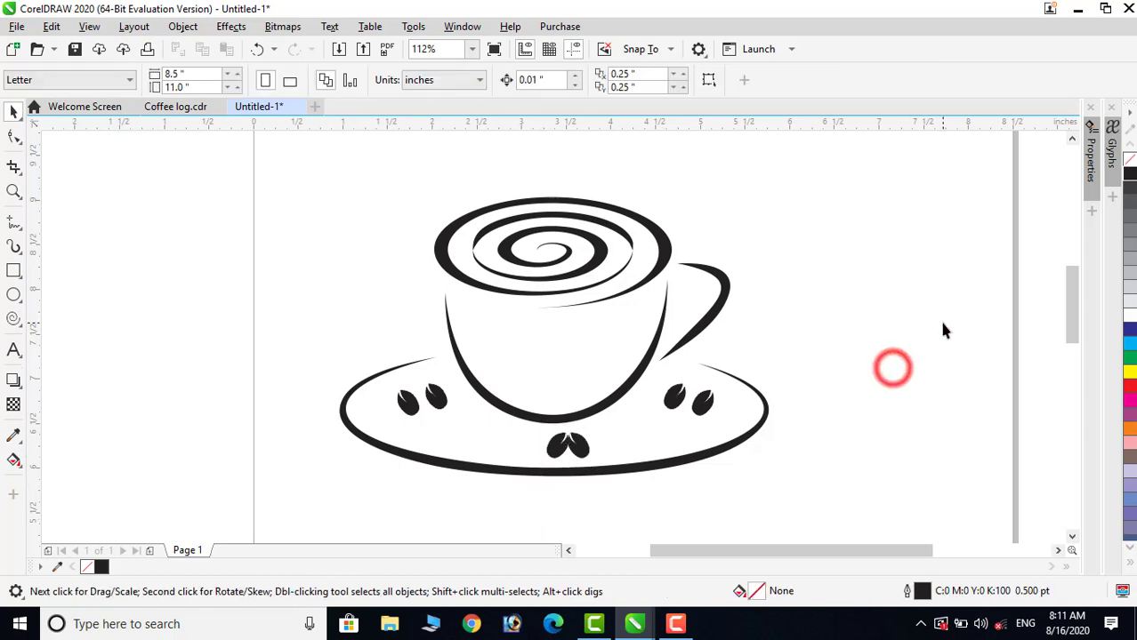
Draw a spiral with 1 revolution above the left part of the cup
{"action": "left_click", "coordinate": [1073, 139]}
{"action": "left_click", "coordinate": [798, 263]}
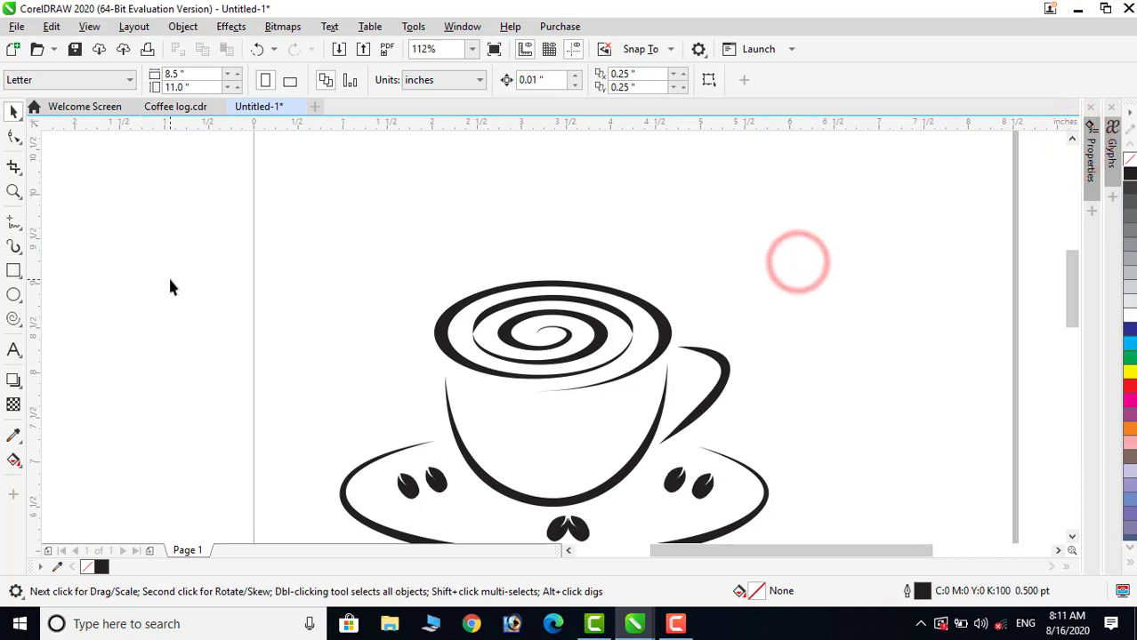
{"action": "left_click", "coordinate": [14, 319]}
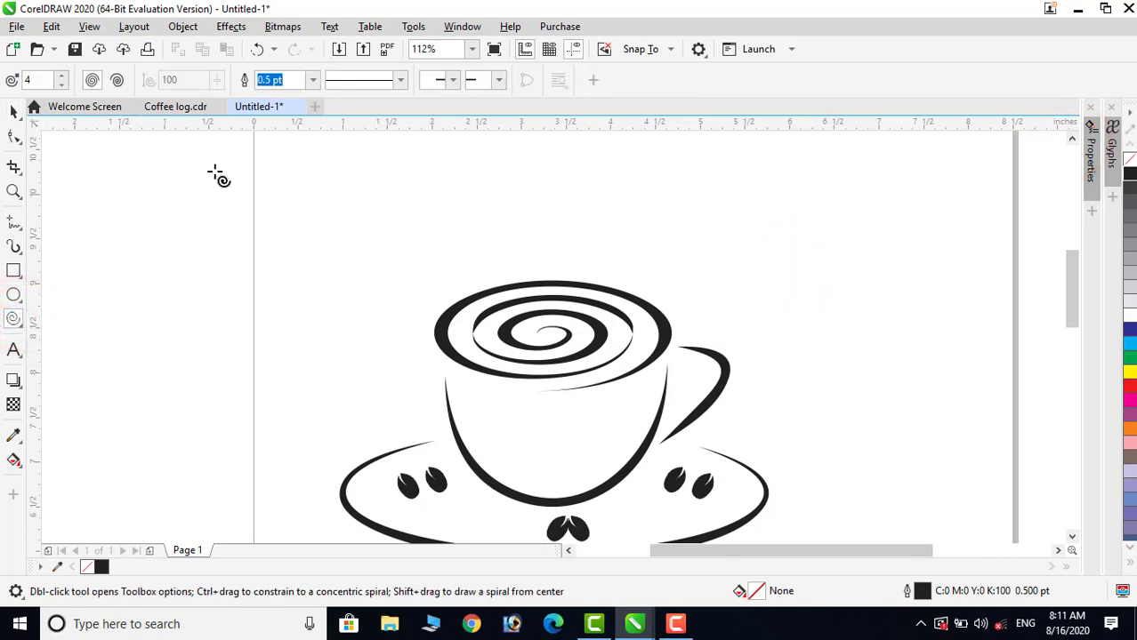
{"action": "left_click", "coordinate": [58, 86]}
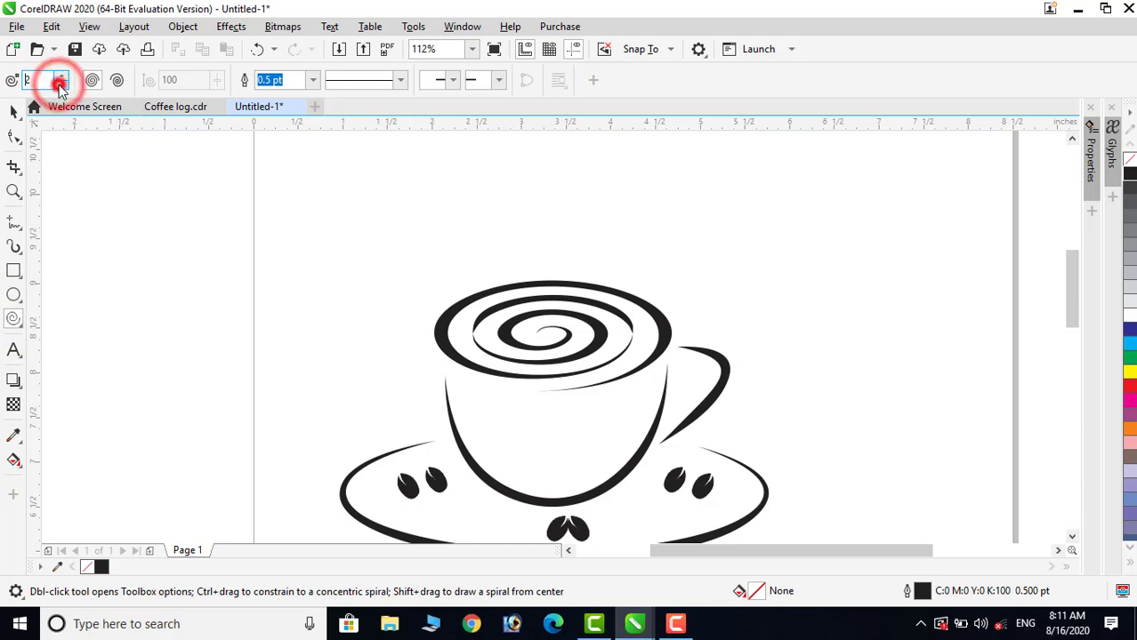
{"action": "left_click", "coordinate": [58, 85]}
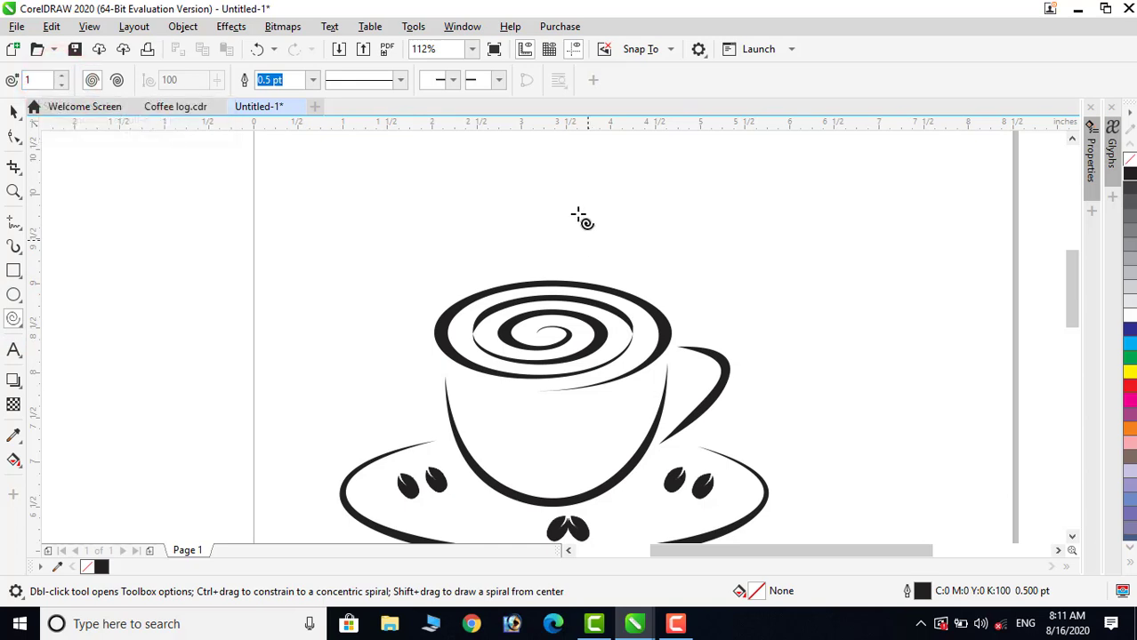
{"action": "left_click_drag", "start_coordinate": [370, 176], "coordinate": [510, 204]}
Delete the spiral's inner end node to shorten the curve
{"action": "left_click", "coordinate": [13, 111]}
{"action": "left_click", "coordinate": [11, 134]}
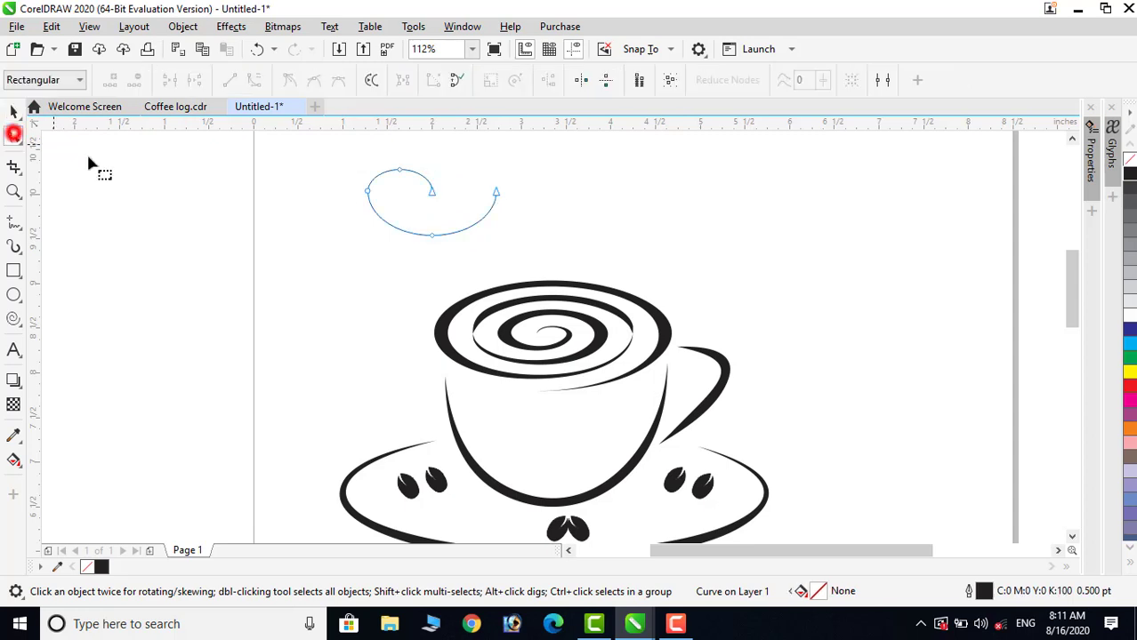
{"action": "left_click", "coordinate": [433, 194]}
{"action": "double_click", "coordinate": [433, 194]}
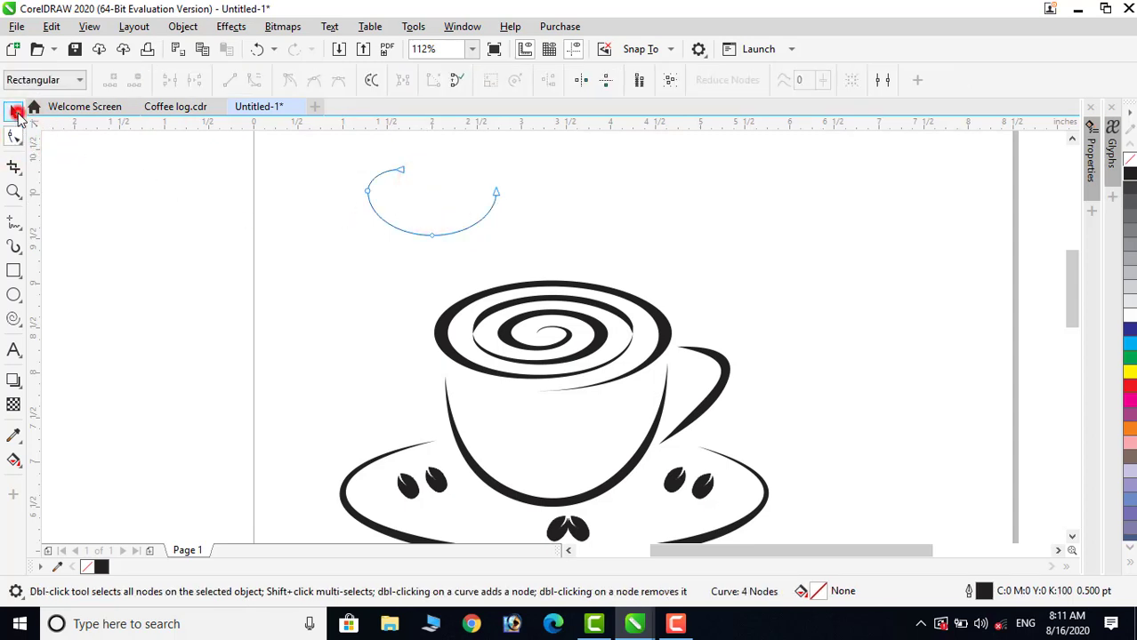
Rotate the shortened spiral curve above the cup to 270 degrees so that it stands upright
{"action": "left_click", "coordinate": [16, 113]}
{"action": "left_click", "coordinate": [469, 229]}
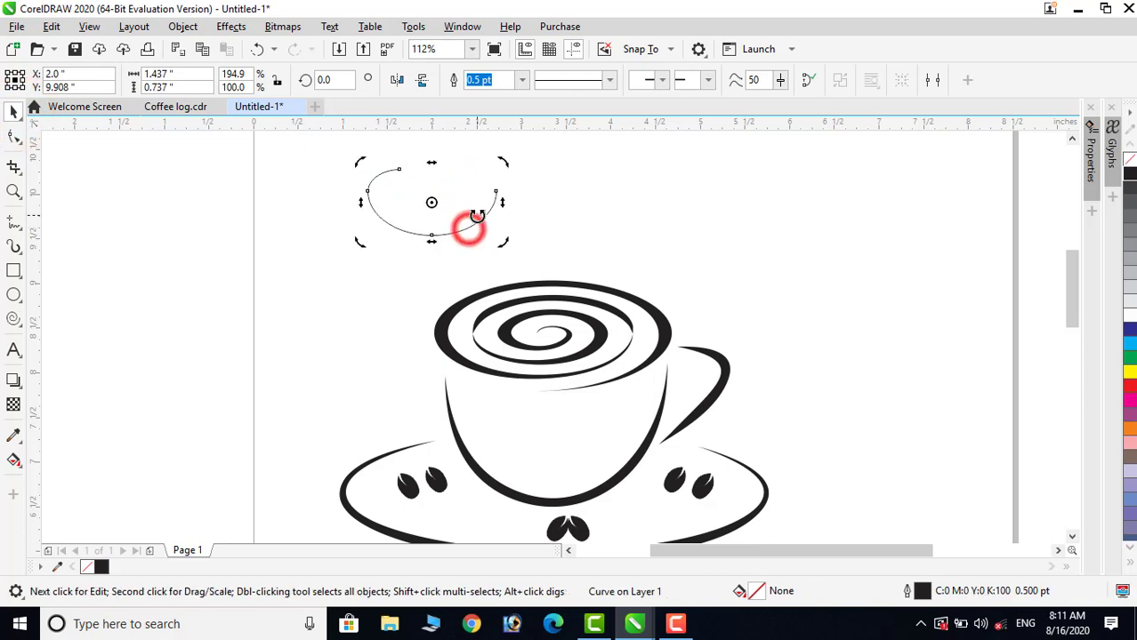
{"action": "left_click_drag", "start_coordinate": [501, 164], "coordinate": [469, 268]}
{"action": "left_click", "coordinate": [366, 323]}
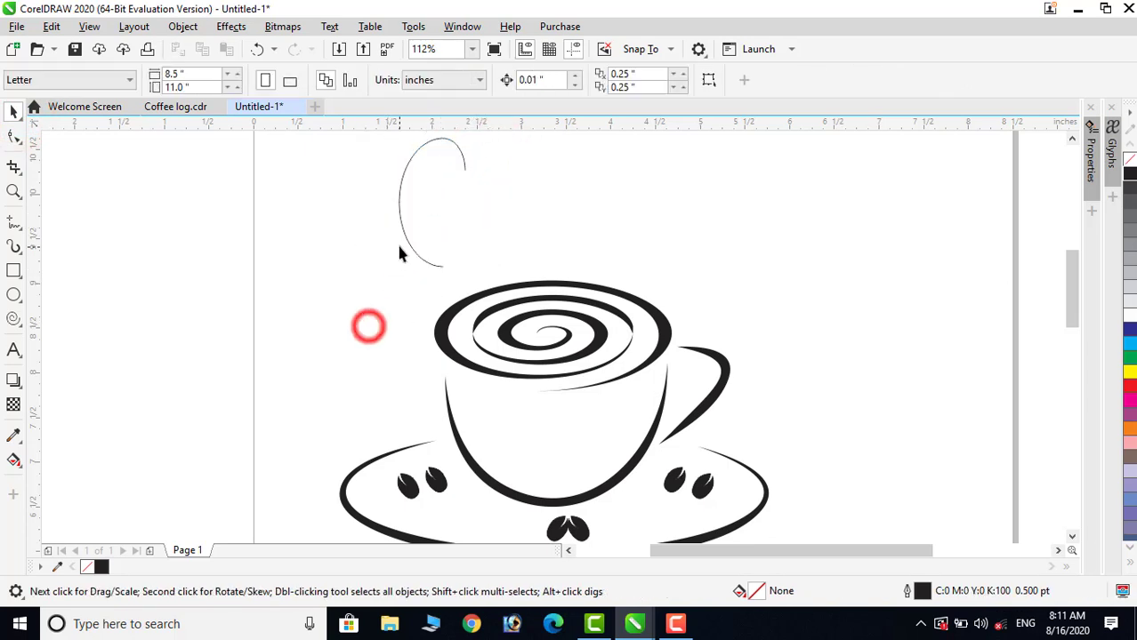
Move the upright curve so its lower end meets the centre of the cup's spiral and stretch it upward to about 1.6 inches high
{"action": "left_click_drag", "start_coordinate": [405, 236], "coordinate": [501, 305]}
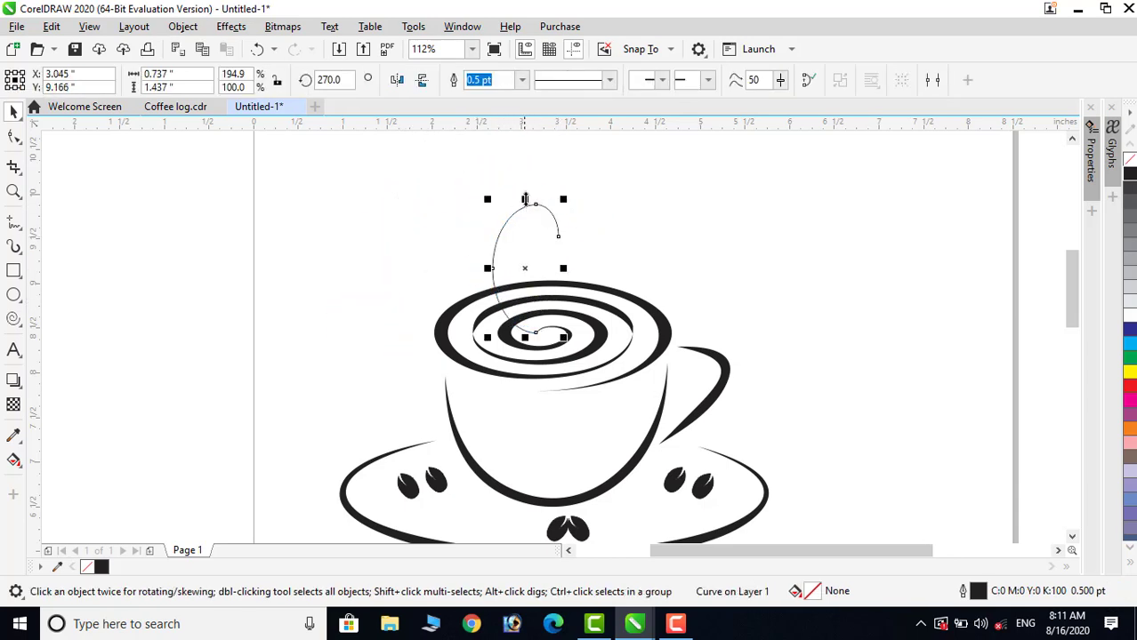
{"action": "left_click_drag", "start_coordinate": [525, 199], "coordinate": [525, 184]}
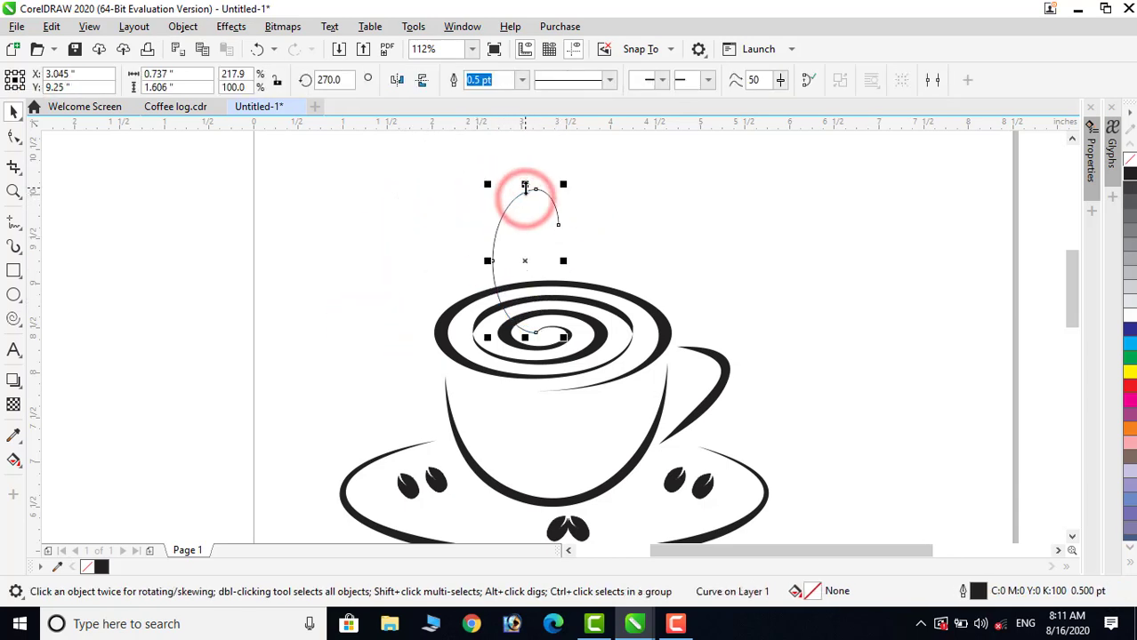
Apply a tapered preset Artistic Media stroke to the upright curve and set its stroke width to 0.05 inches
{"action": "left_click", "coordinate": [13, 246]}
{"action": "left_click", "coordinate": [190, 76]}
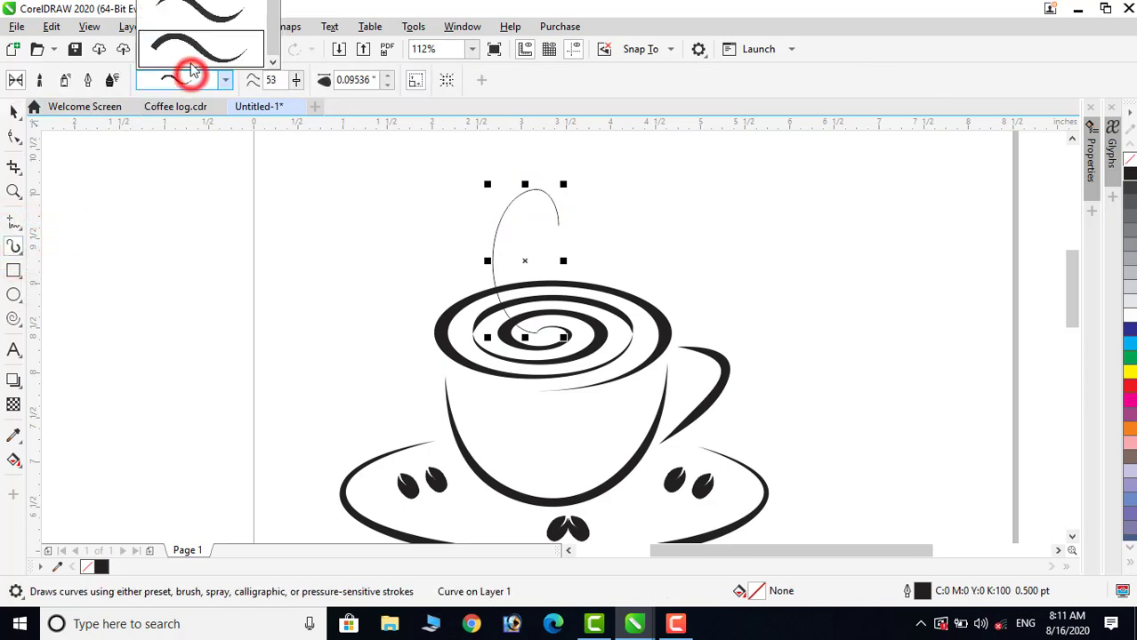
{"action": "left_click", "coordinate": [197, 15]}
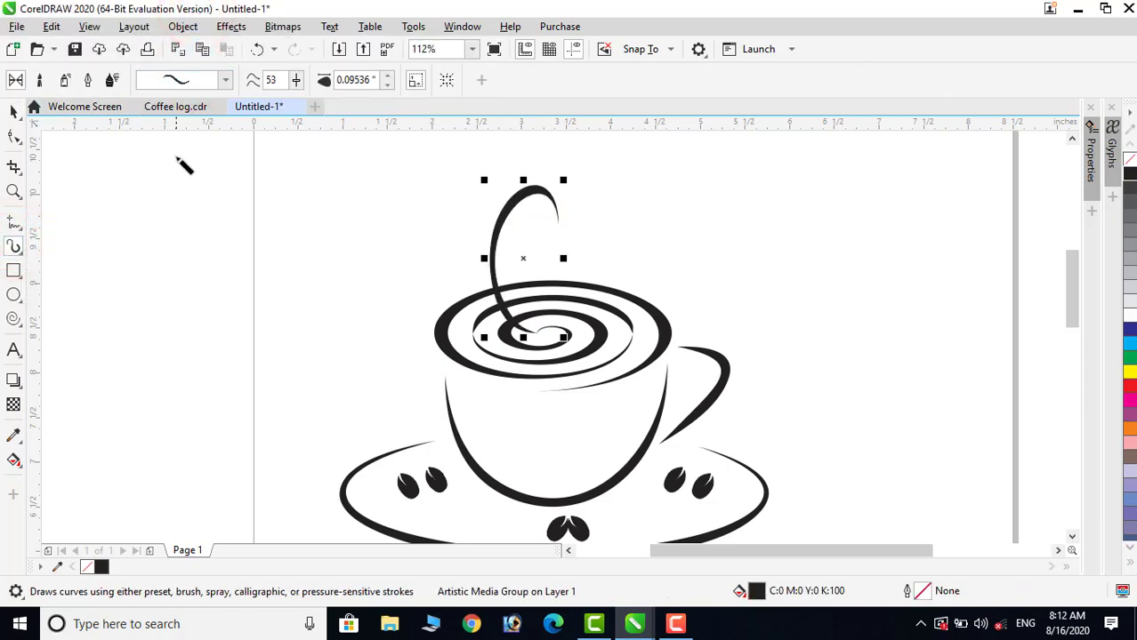
{"action": "left_click", "coordinate": [388, 77]}
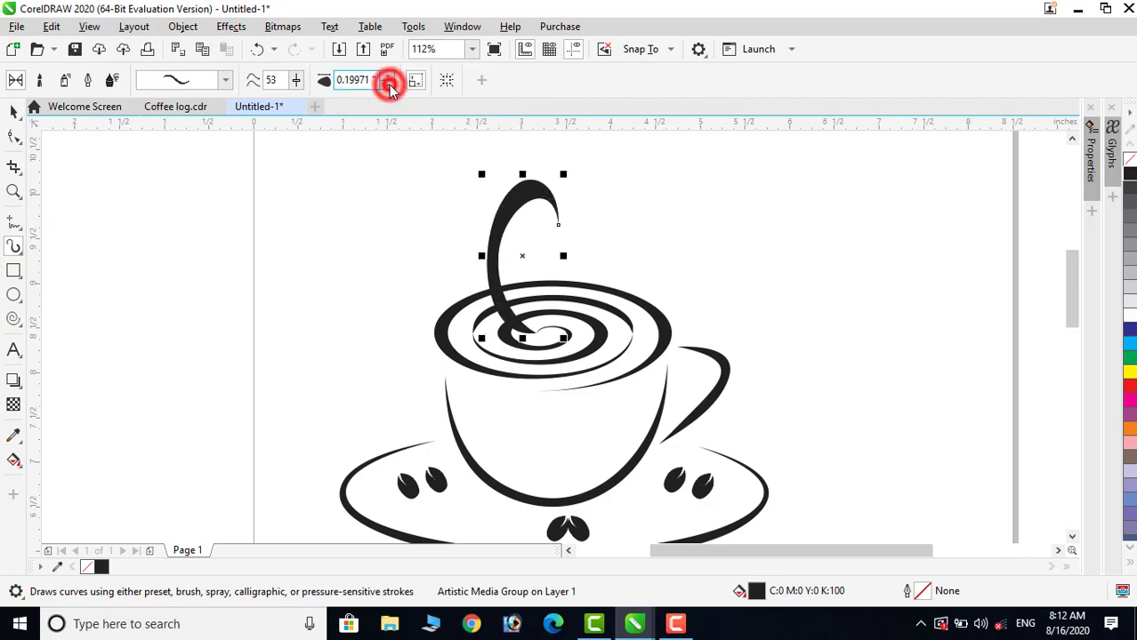
{"action": "double_click", "coordinate": [345, 78]}
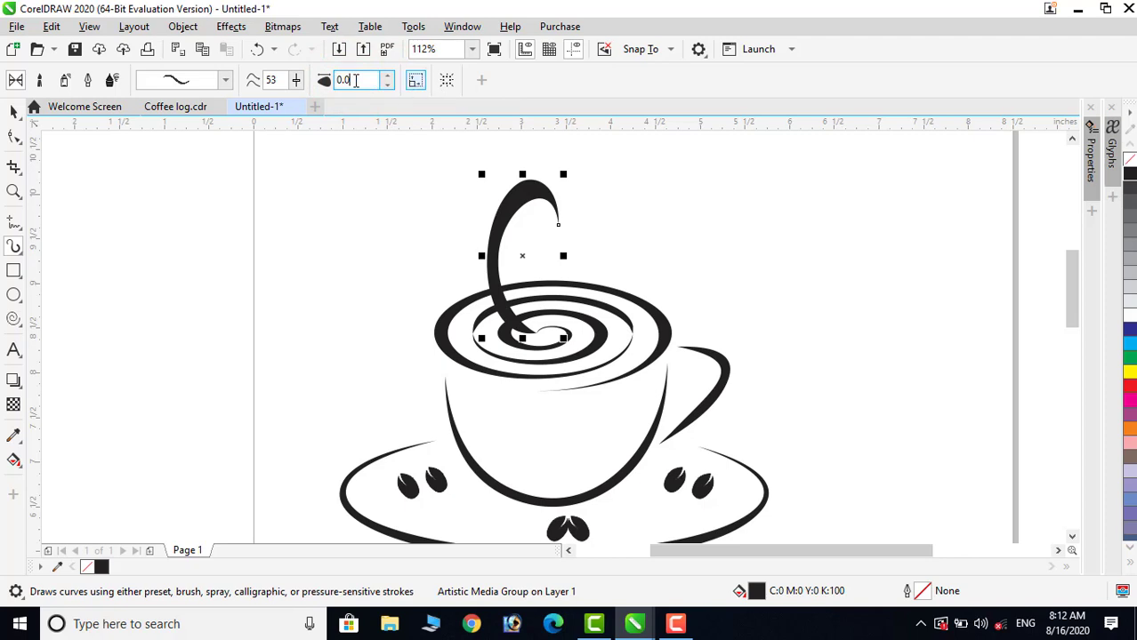
{"action": "type", "text": "0.05"}
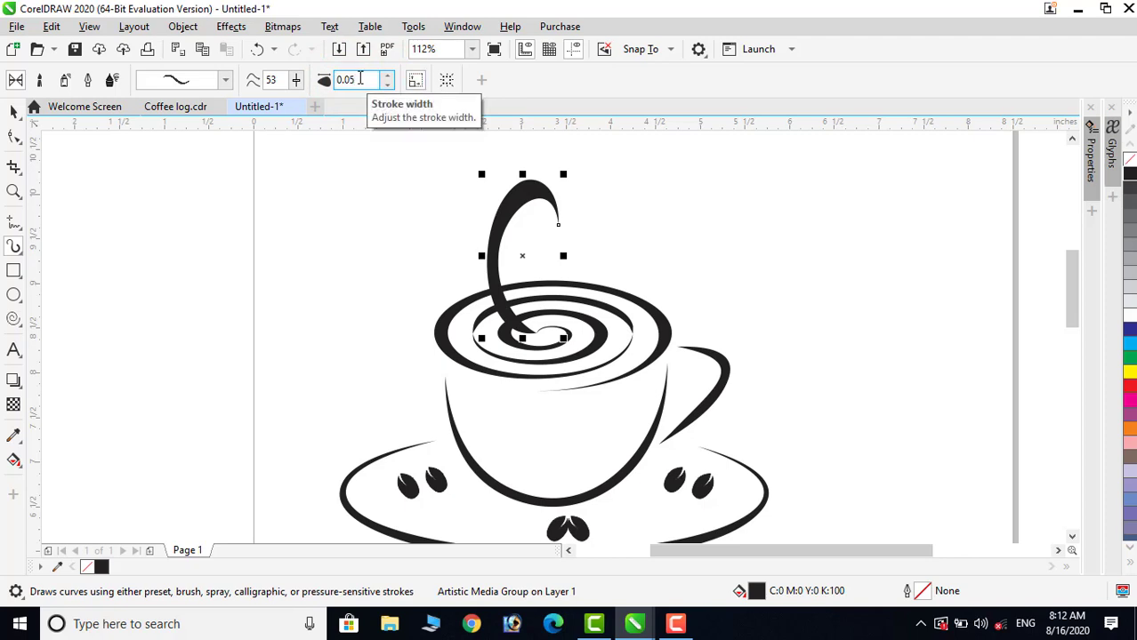
{"action": "key", "text": "Return"}
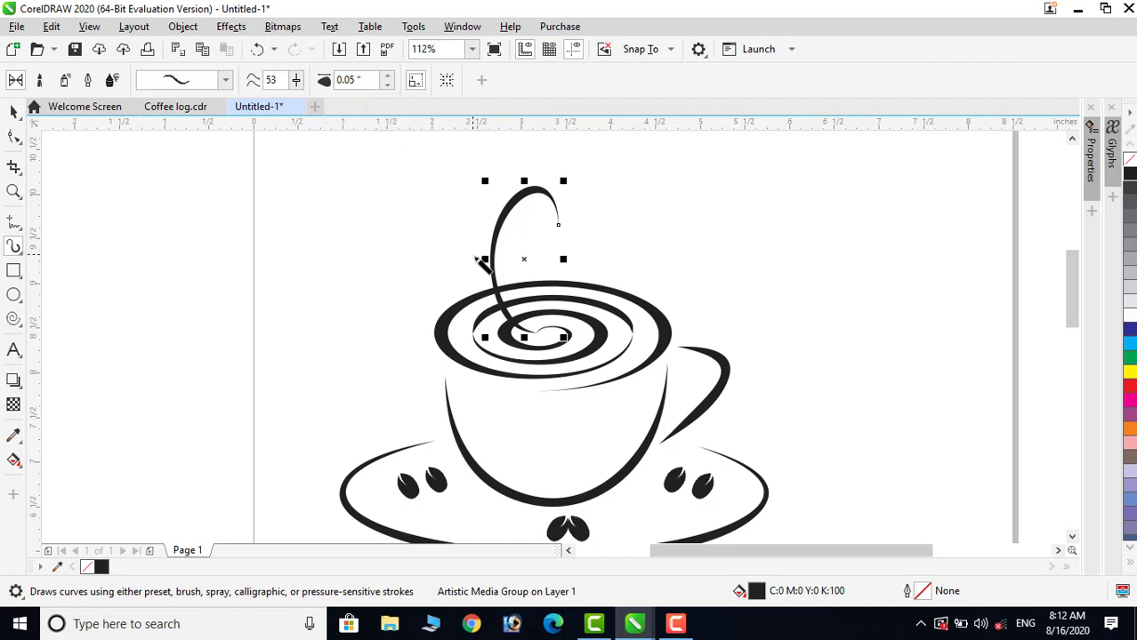
Narrow the tapered curve slightly by pulling its left side inward, and deselect it
{"action": "left_click_drag", "start_coordinate": [487, 259], "coordinate": [504, 259]}
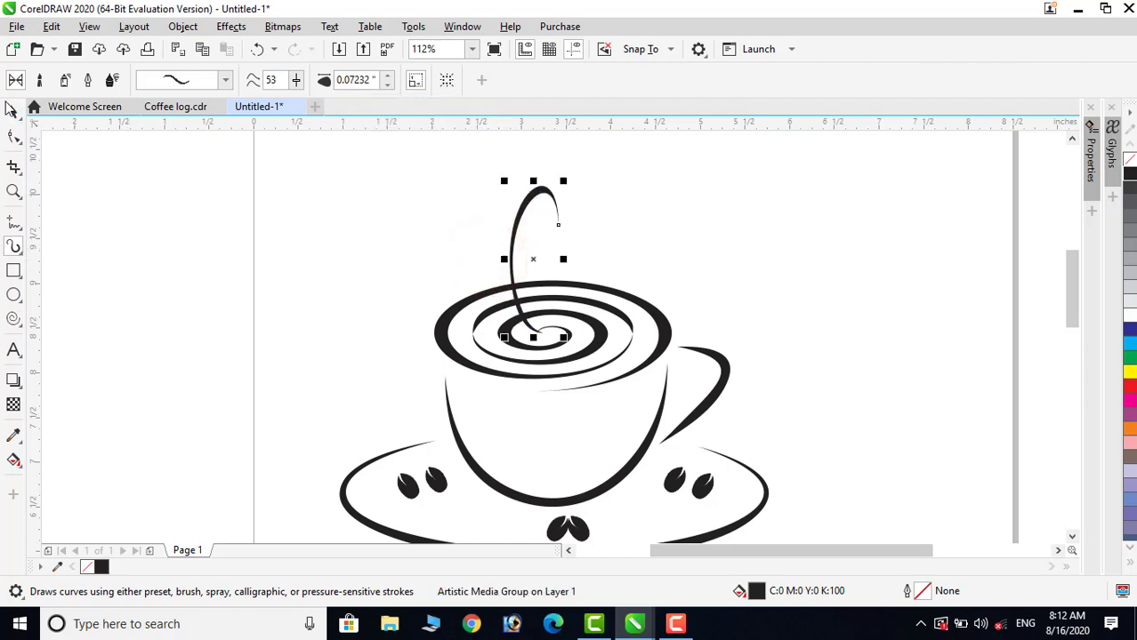
{"action": "left_click", "coordinate": [10, 107]}
{"action": "left_click", "coordinate": [715, 255]}
{"action": "scroll", "coordinate": [712, 254], "scroll_direction": "down", "scroll_amount": 3}
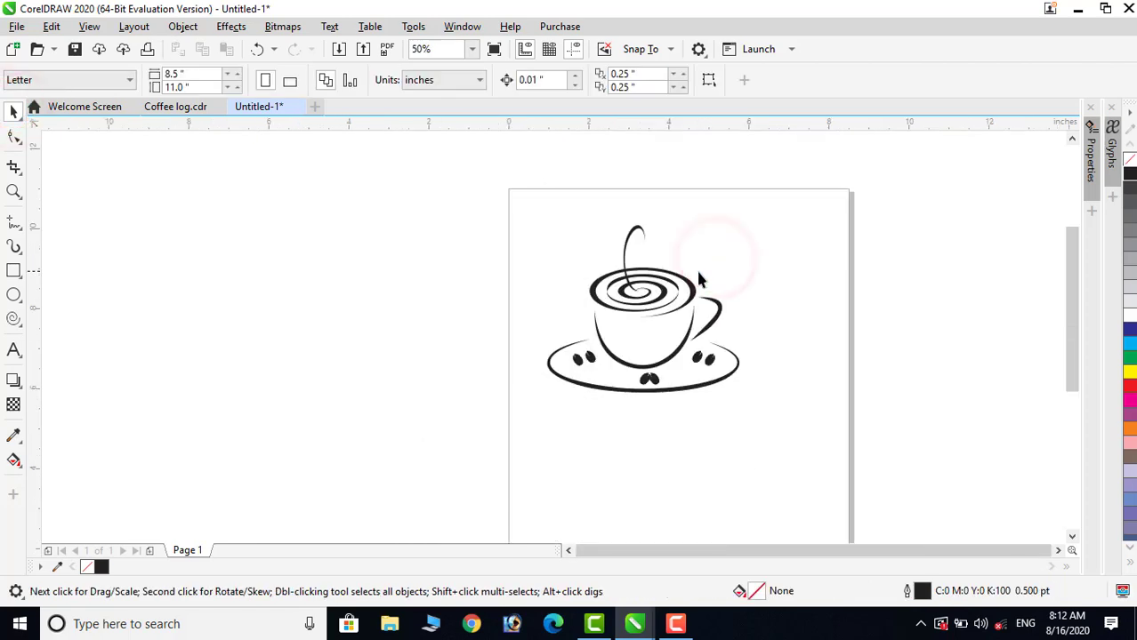
{"action": "scroll", "coordinate": [698, 273], "scroll_direction": "up", "scroll_amount": 3}
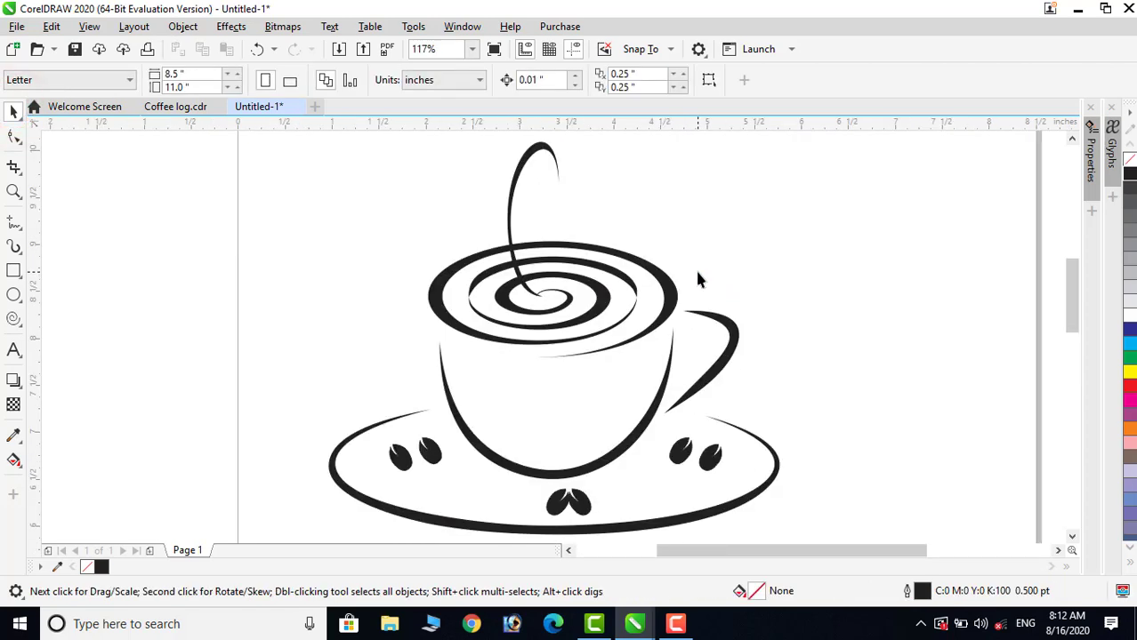